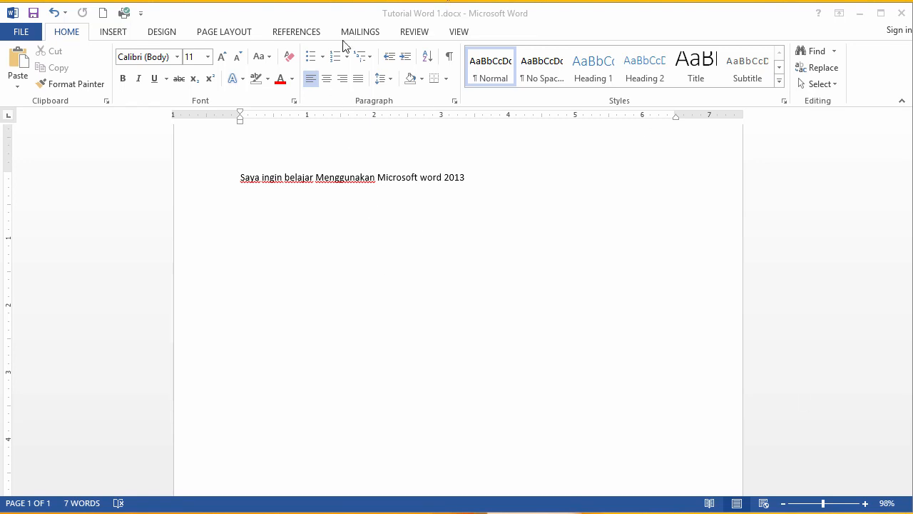
pyautogui.click(387, 191)
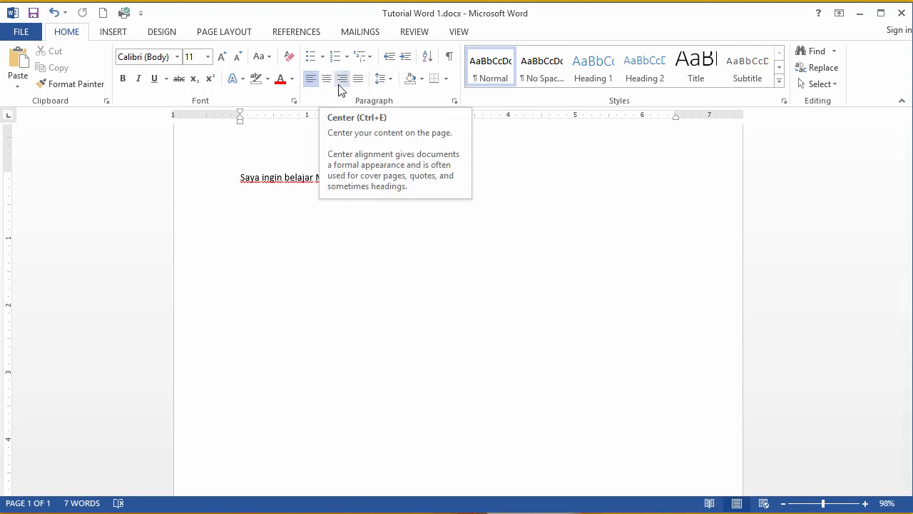
pyautogui.click(297, 173)
pyautogui.moveTo(245, 176); pyautogui.dragTo(283, 178)
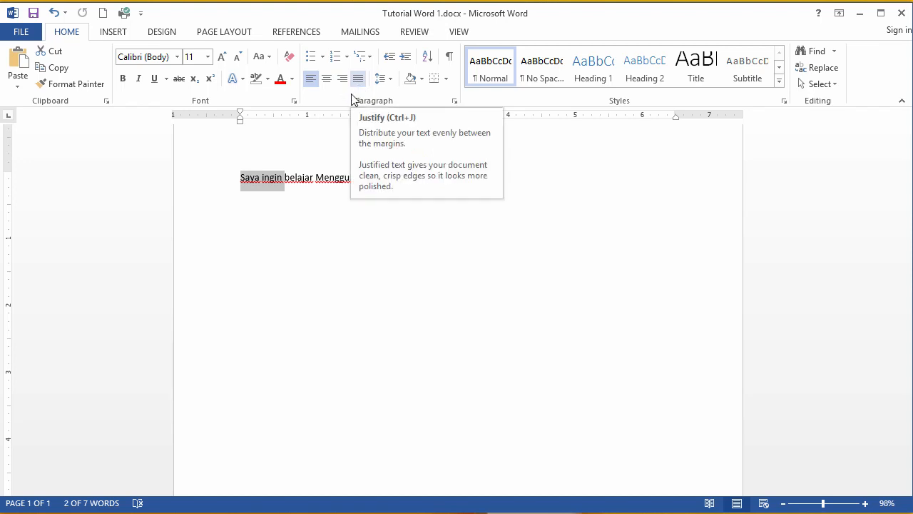
pyautogui.click(315, 177)
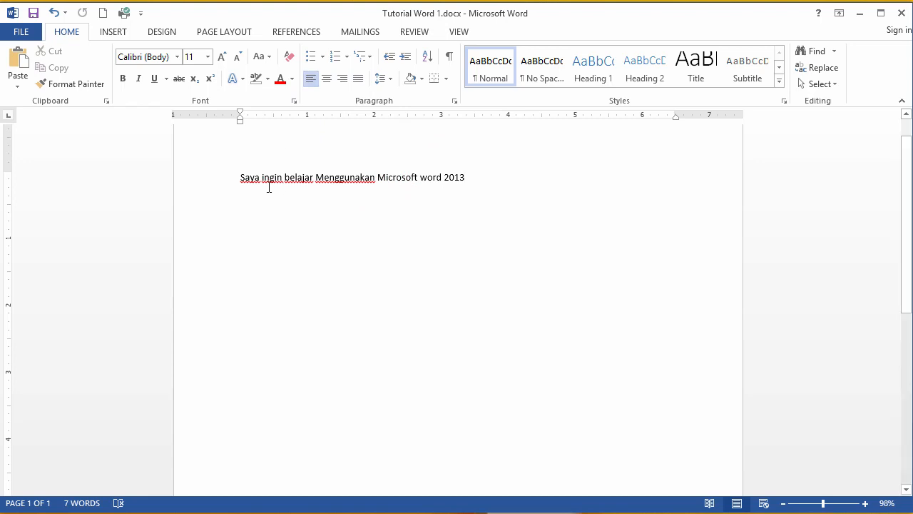
# Step: Center the sentence 'Saya ingin belajar Menggunakan Microsoft word 2013' on the page
pyautogui.moveTo(251, 179); pyautogui.dragTo(491, 171)
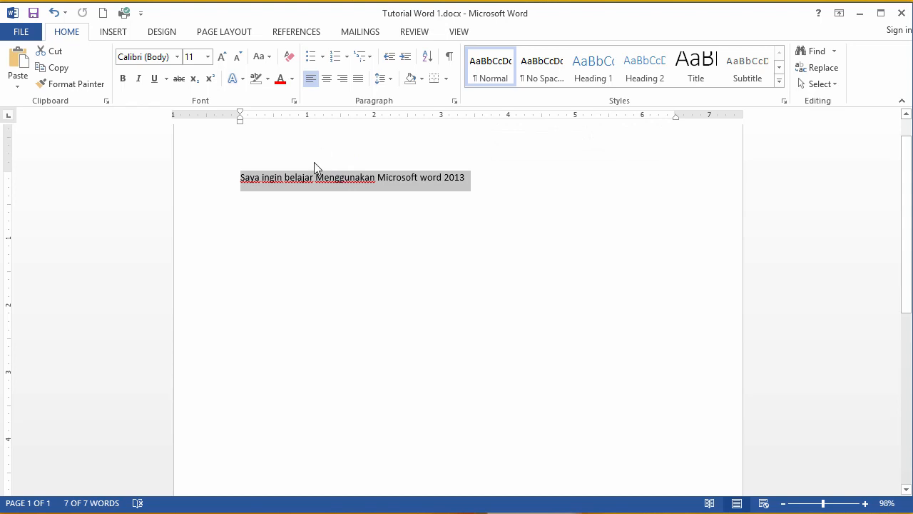
pyautogui.click(326, 78)
pyautogui.click(388, 178)
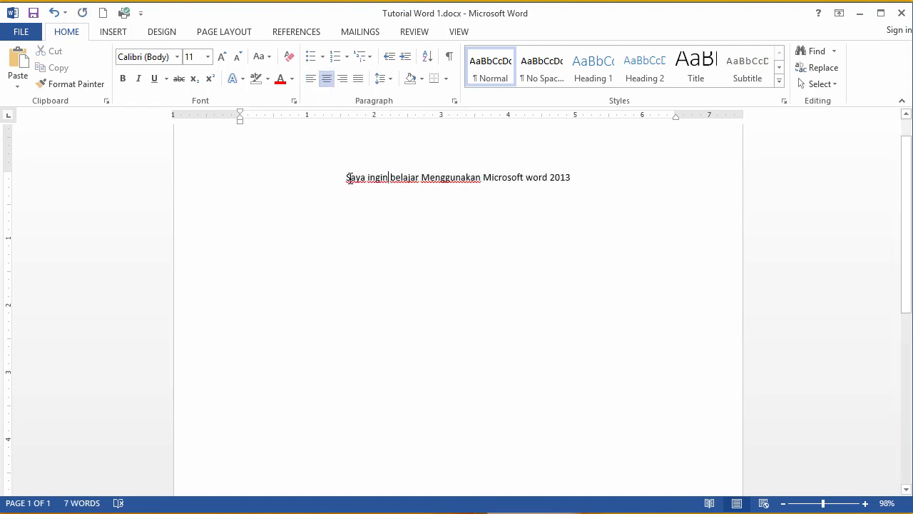
# Step: Right-align the sentence, and switch it to justified alignment
pyautogui.moveTo(350, 178); pyautogui.dragTo(561, 183)
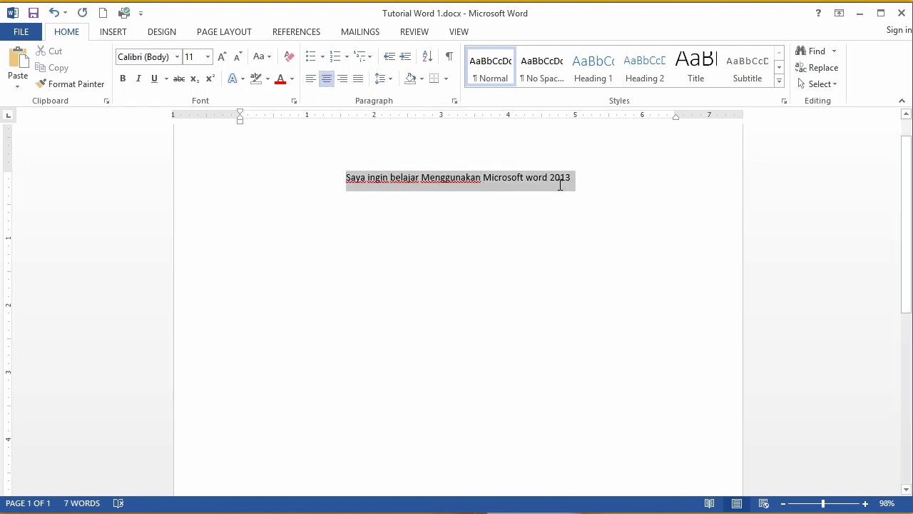
pyautogui.click(442, 184)
pyautogui.click(388, 177)
pyautogui.moveTo(341, 181); pyautogui.dragTo(575, 183)
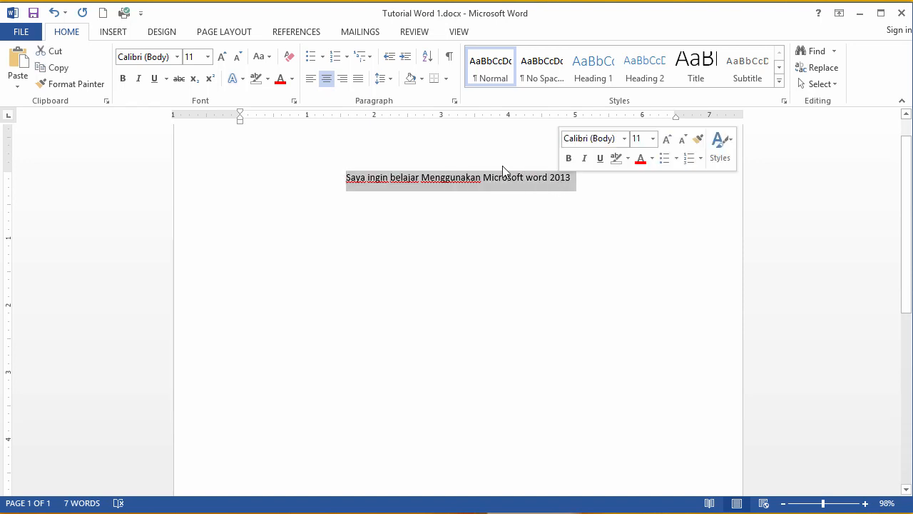
pyautogui.click(343, 79)
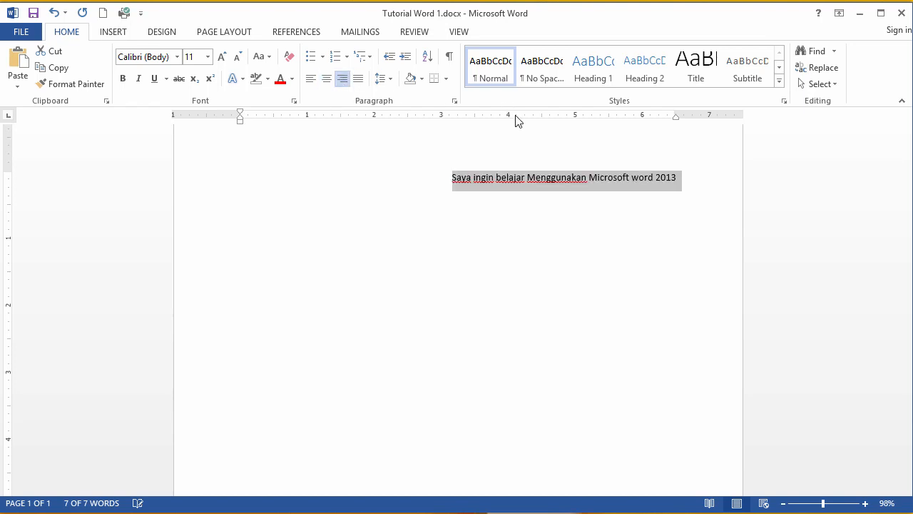
pyautogui.click(358, 86)
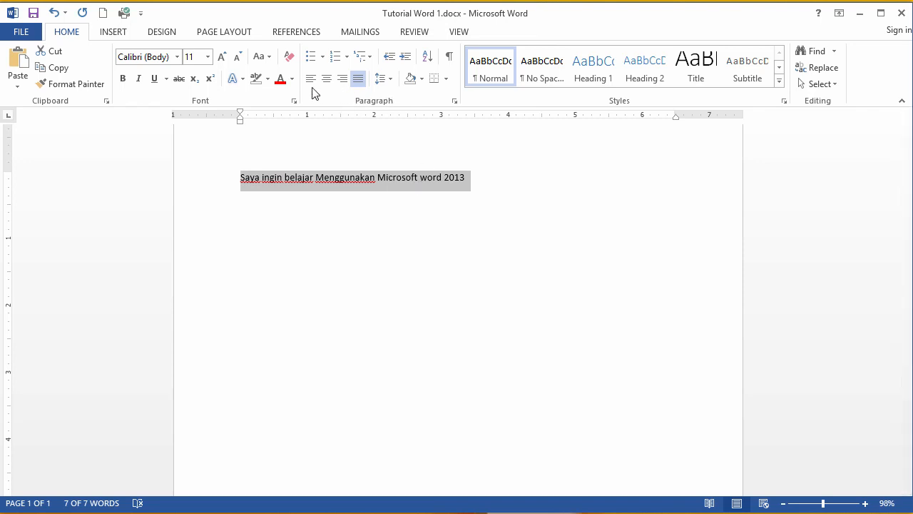
pyautogui.click(323, 182)
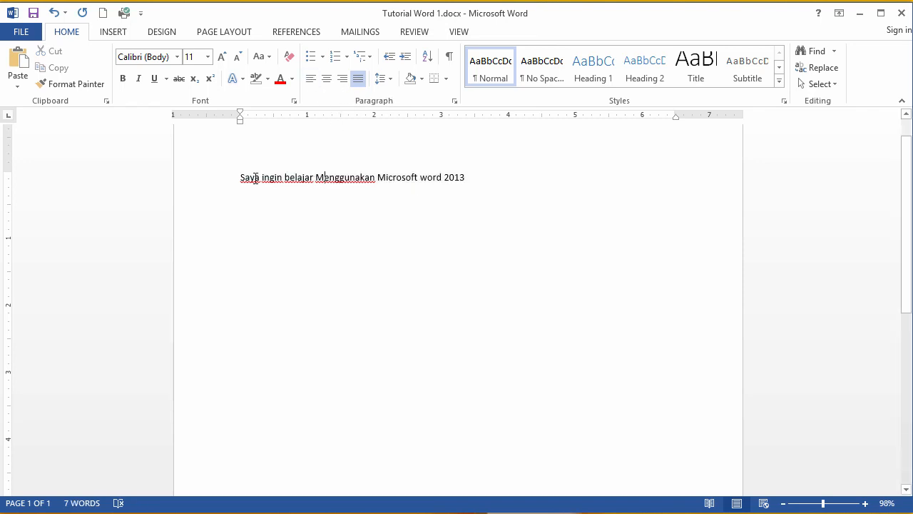
# Step: Copy the sentence and paste it three more times at its end to build a longer paragraph
pyautogui.moveTo(240, 179)
pyautogui.mouseDown()
pyautogui.moveTo(466, 177)
pyautogui.moveTo(246, 182)
pyautogui.mouseUp()
pyautogui.click(462, 179)
pyautogui.click(486, 173)
pyautogui.moveTo(465, 178); pyautogui.dragTo(240, 179)
pyautogui.hotkey('ctrl', 'c')
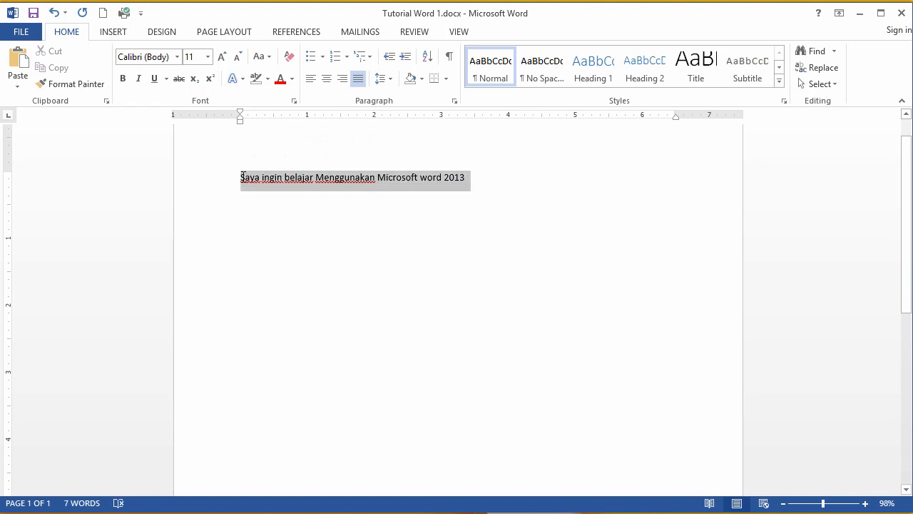
pyautogui.click(536, 185)
pyautogui.hotkey('ctrl', 'v')
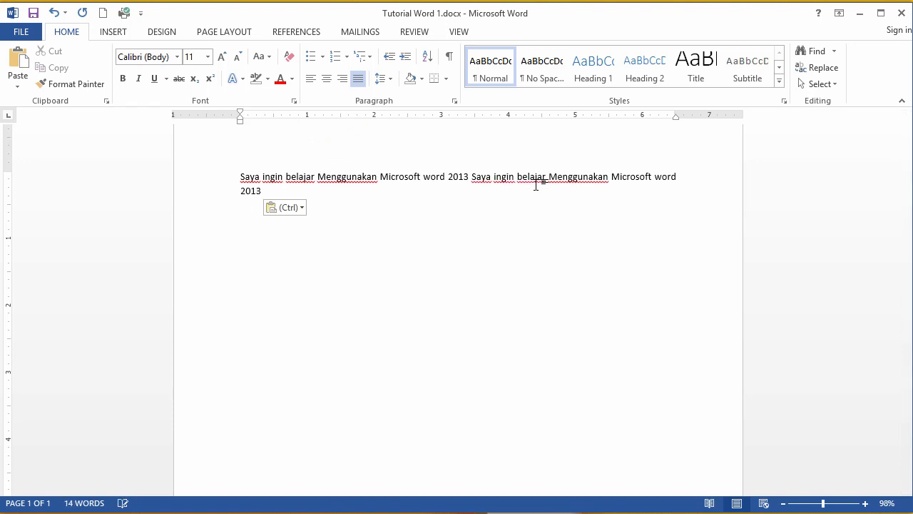
pyautogui.press('Return')
pyautogui.press('ctrl')
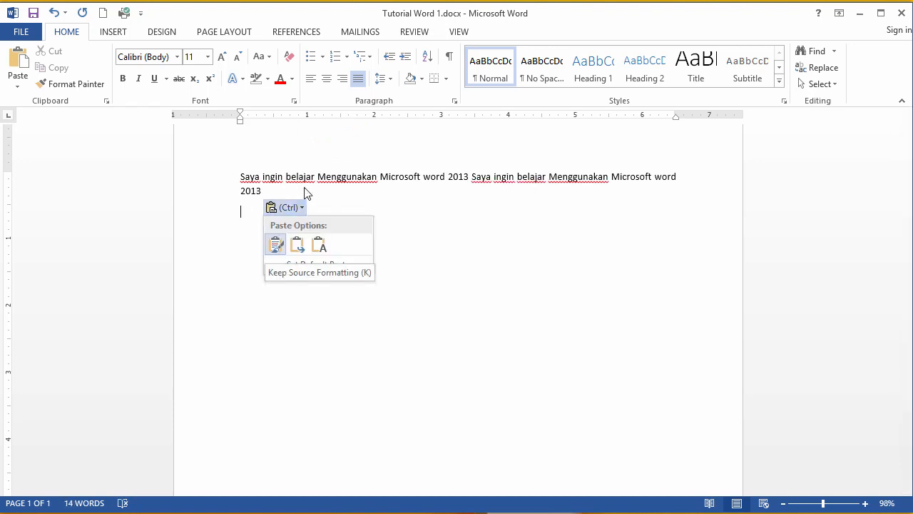
pyautogui.press('Escape')
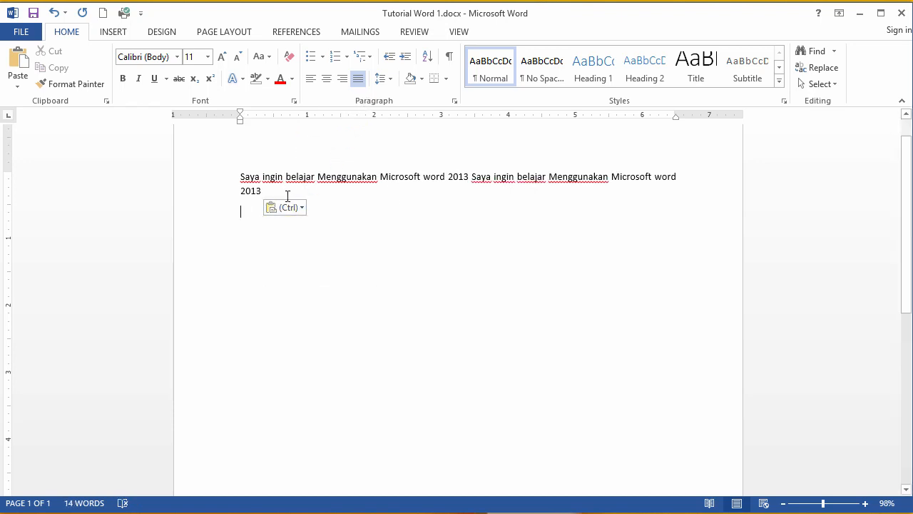
pyautogui.hotkey('ctrl', 'v')
pyautogui.press('Return')
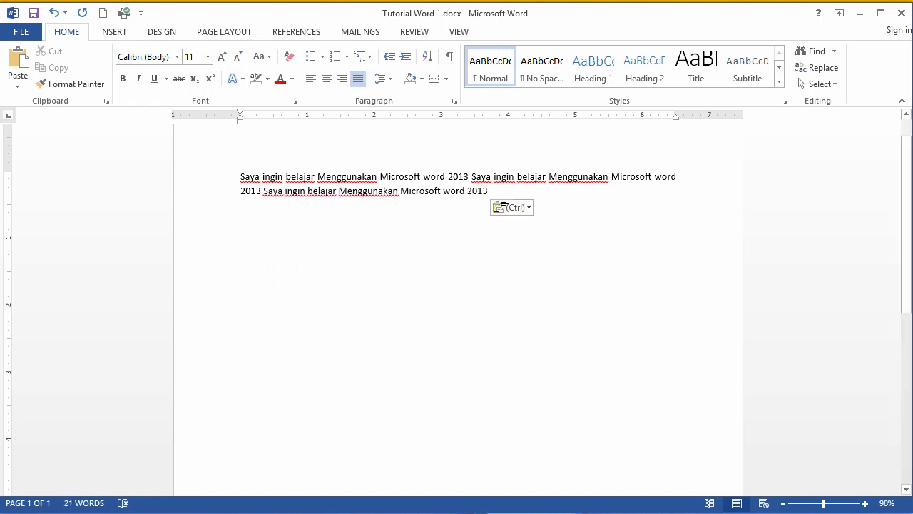
pyautogui.hotkey('ctrl', 'v')
pyautogui.press('Return')
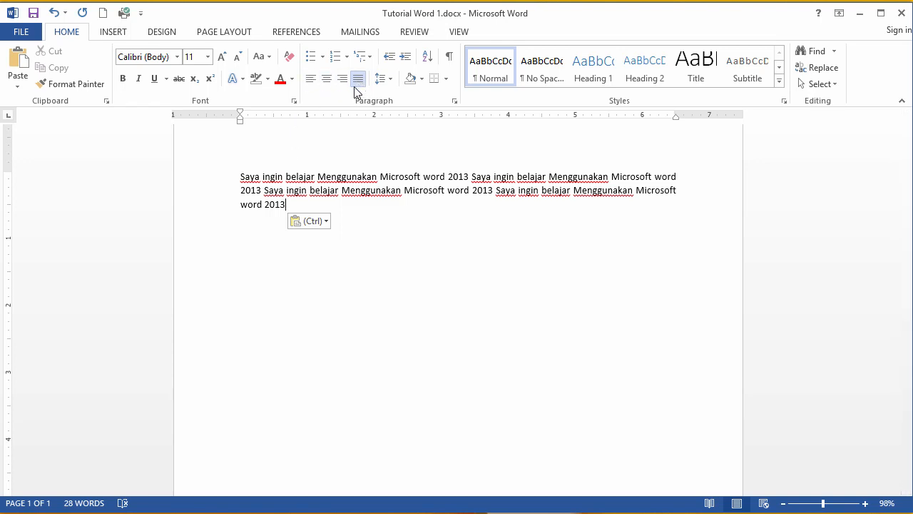
# Step: Left-align the paragraph
pyautogui.click(311, 80)
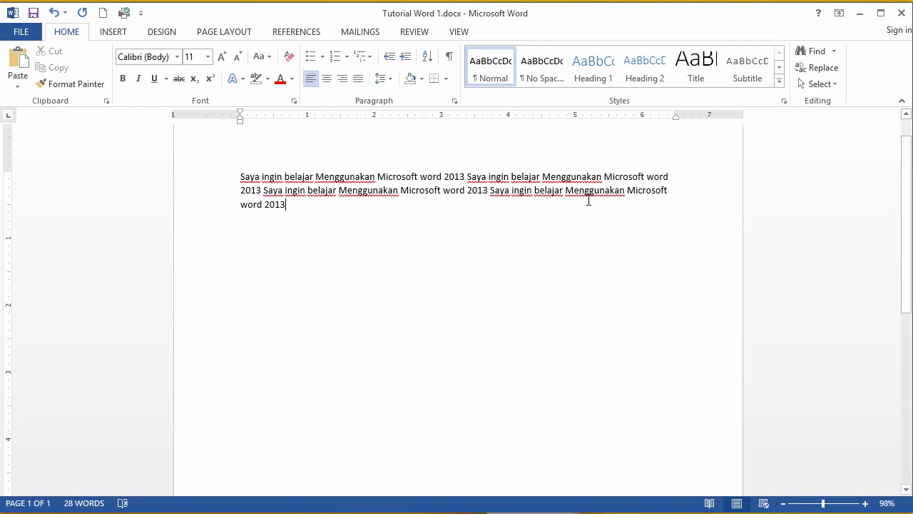
pyautogui.moveTo(661, 177); pyautogui.dragTo(642, 195)
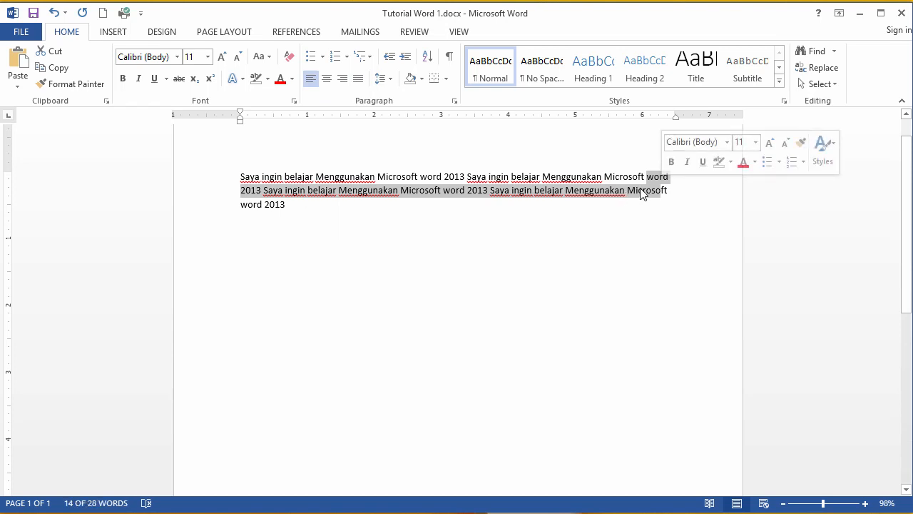
# Step: Delete the words 'Microsoft word' from the last sentence of the paragraph
pyautogui.doubleClick(644, 193)
pyautogui.press('Delete')
pyautogui.press('Delete')
pyautogui.press('Delete')
pyautogui.press('Delete')
pyautogui.press('Delete')
pyautogui.press('Delete')
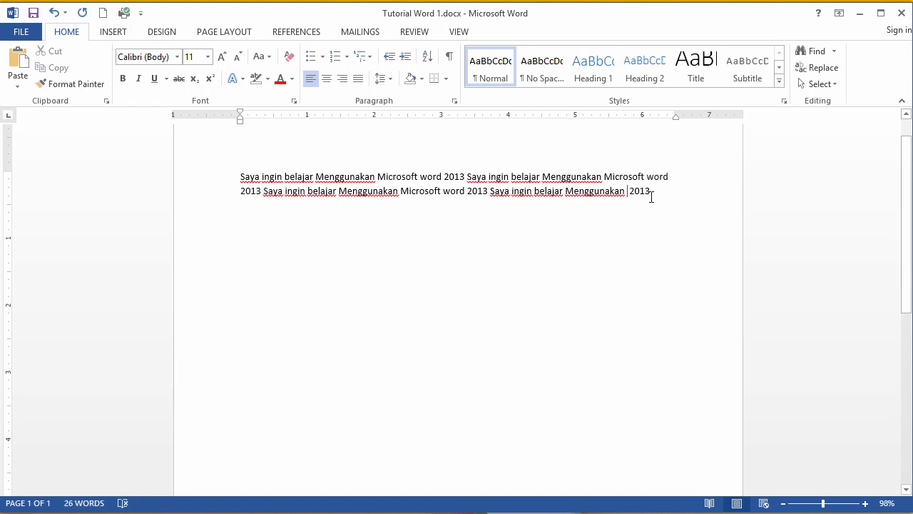
pyautogui.doubleClick(612, 194)
pyautogui.click(623, 210)
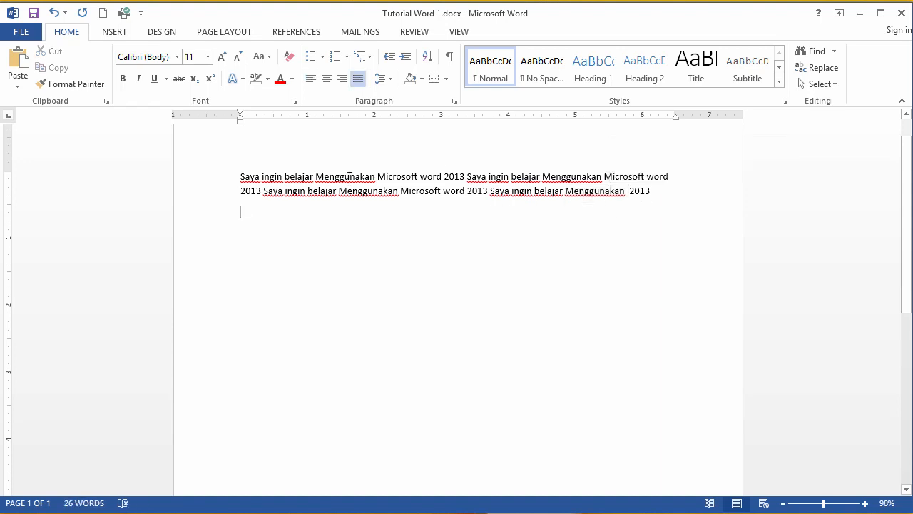
# Step: Select the whole paragraph and apply justified alignment
pyautogui.click(271, 176)
pyautogui.moveTo(240, 176); pyautogui.dragTo(645, 185)
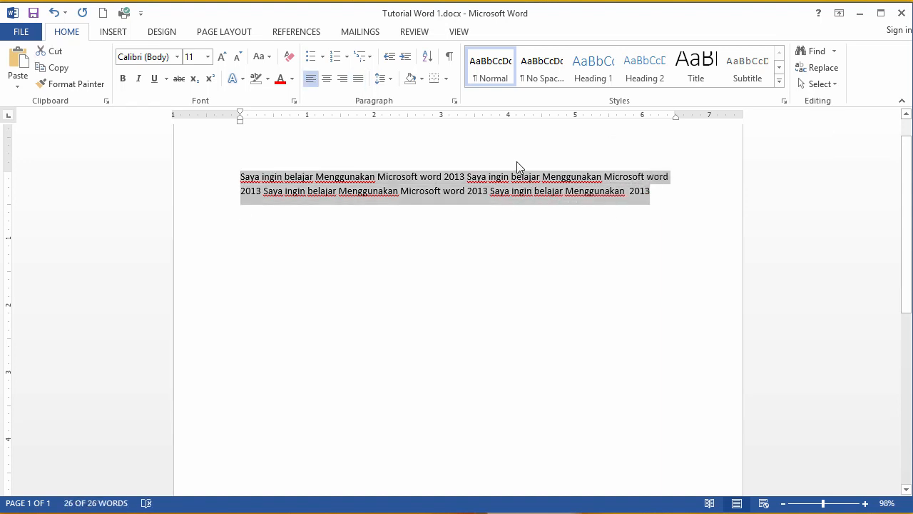
pyautogui.click(358, 80)
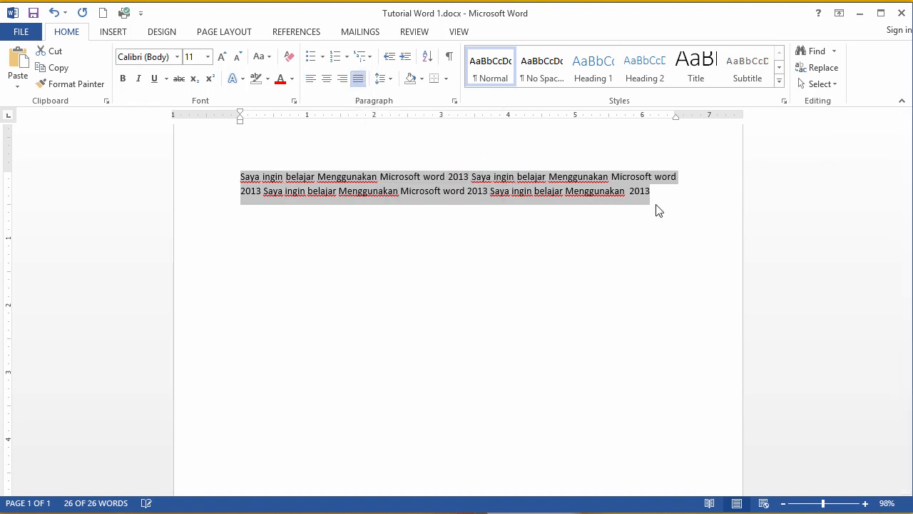
pyautogui.click(517, 178)
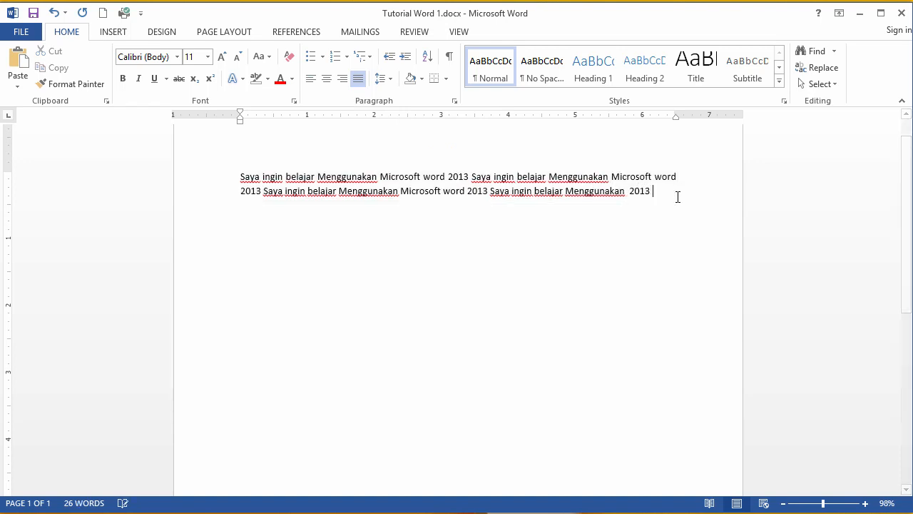
# Step: Paste the sentence four more times at the end of the paragraph
pyautogui.hotkey('ctrl', 'v')
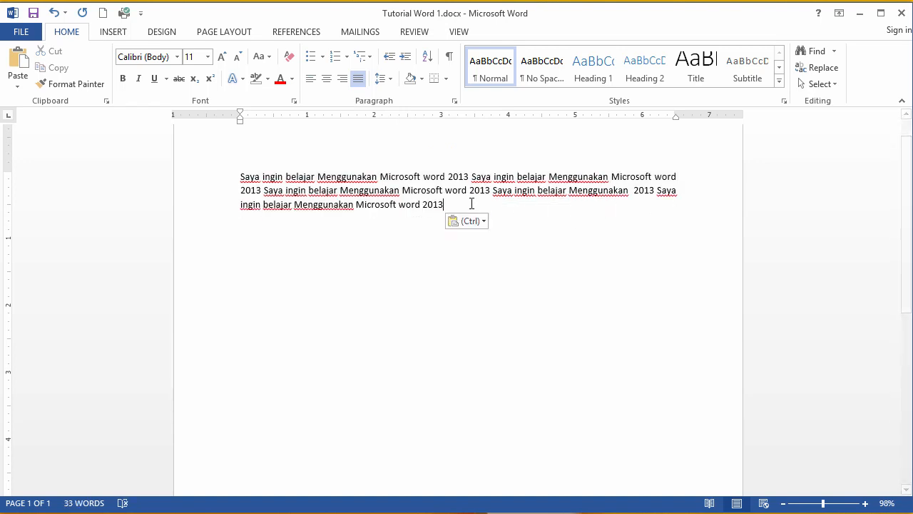
pyautogui.hotkey('ctrl', 'v')
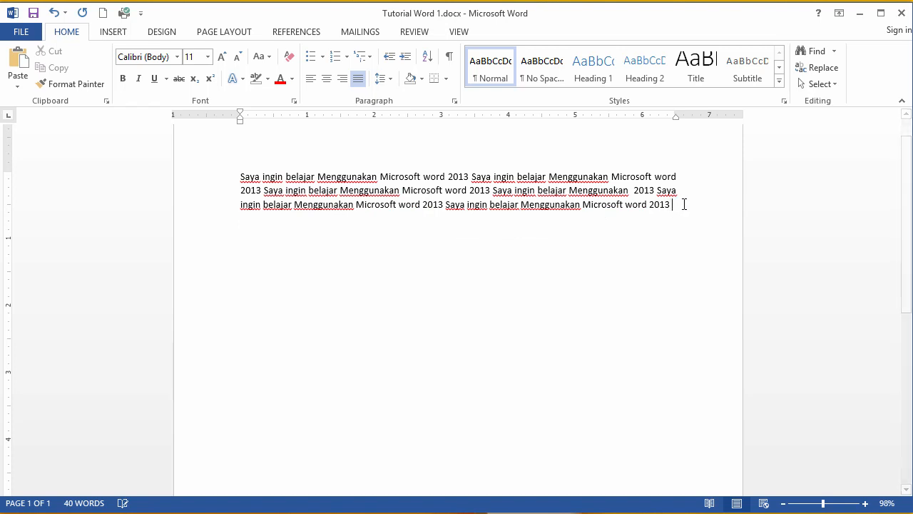
pyautogui.hotkey('ctrl', 'v')
pyautogui.hotkey('ctrl', 'v')
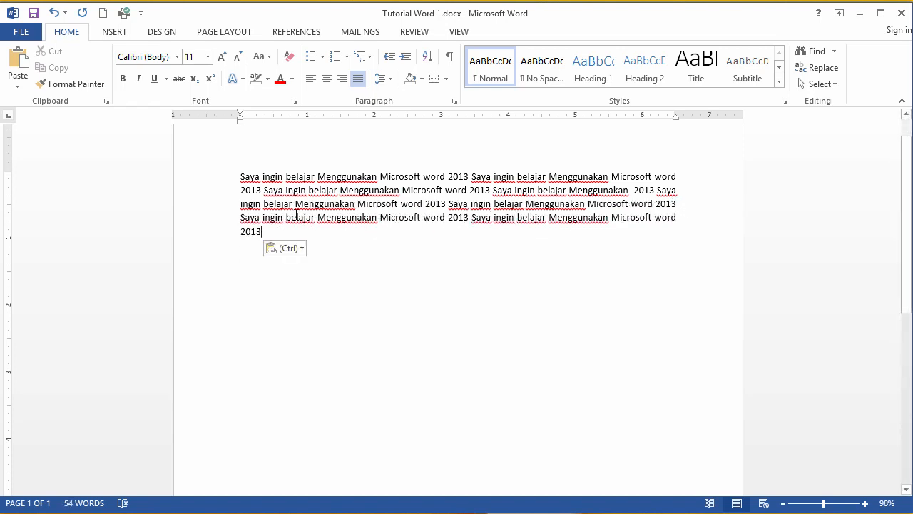
# Step: Left-align the entire paragraph
pyautogui.moveTo(265, 234); pyautogui.dragTo(244, 174)
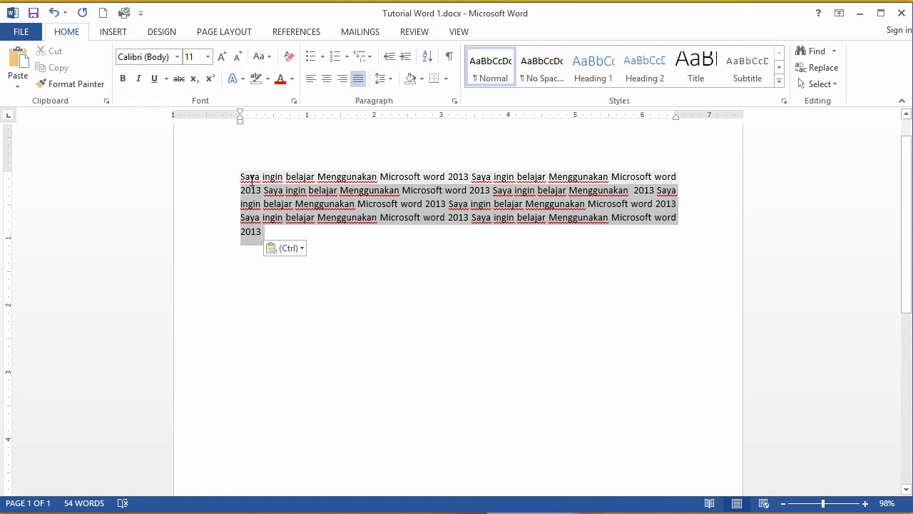
pyautogui.click(311, 80)
pyautogui.click(667, 196)
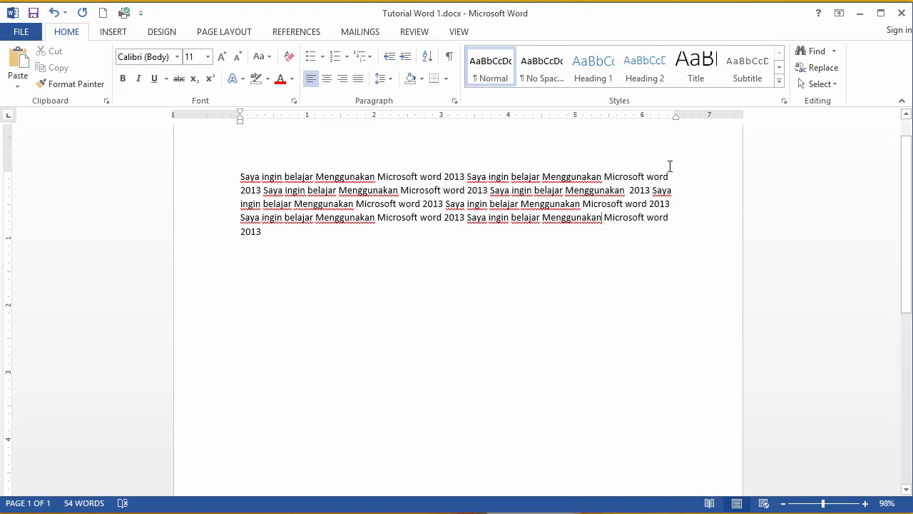
# Step: Zoom in, select the whole paragraph and justify it
pyautogui.scroll(4, 866, 481)
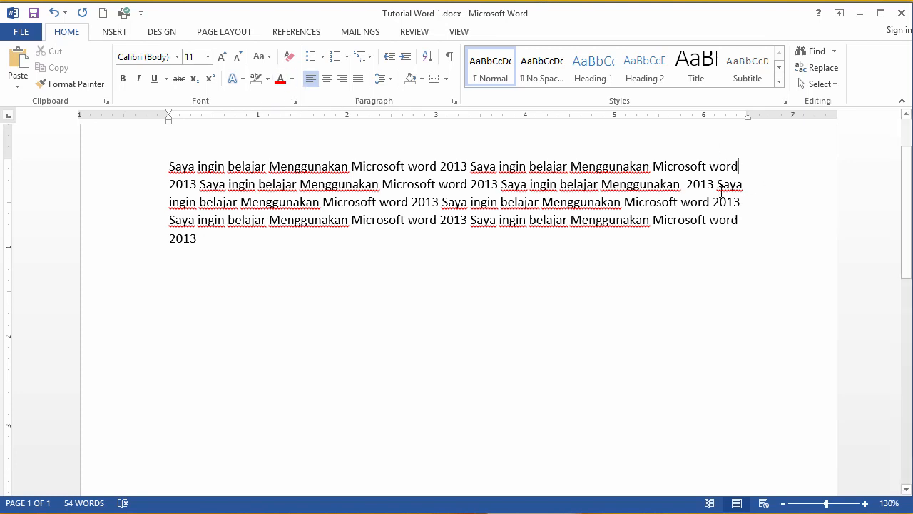
pyautogui.moveTo(725, 171); pyautogui.dragTo(738, 221)
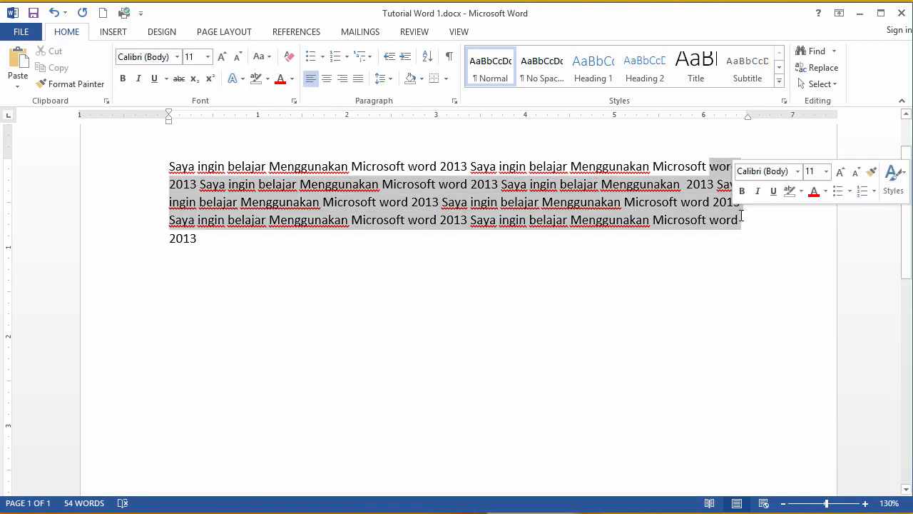
pyautogui.click(719, 171)
pyautogui.moveTo(719, 171); pyautogui.dragTo(699, 224)
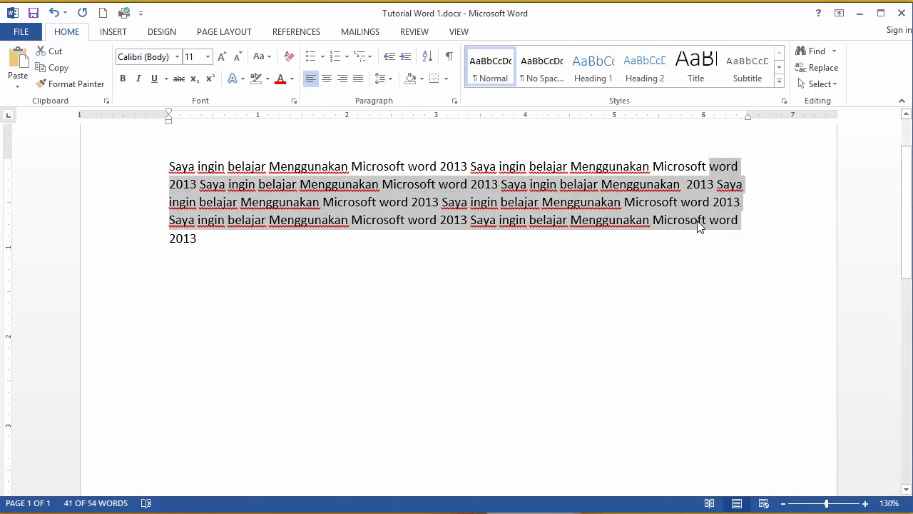
pyautogui.click(699, 221)
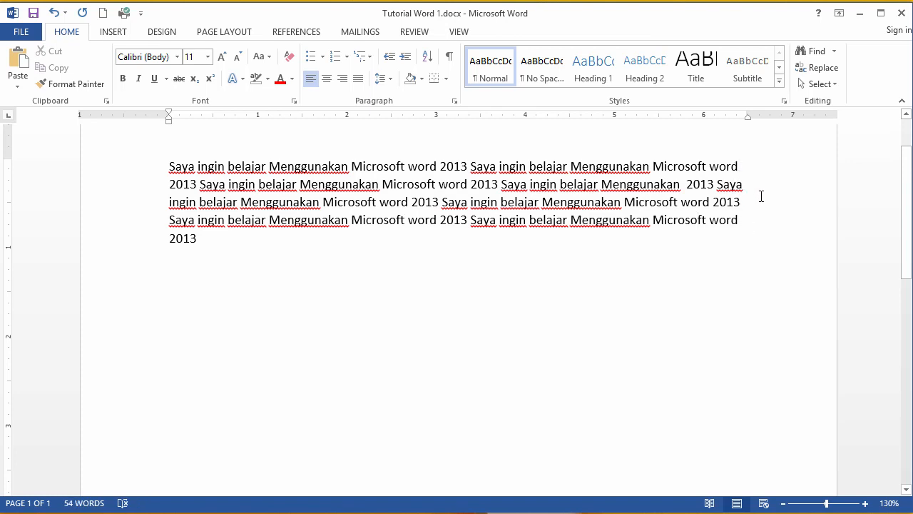
pyautogui.moveTo(732, 167); pyautogui.dragTo(741, 203)
pyautogui.click(663, 220)
pyautogui.moveTo(172, 163); pyautogui.dragTo(150, 165)
pyautogui.click(224, 242)
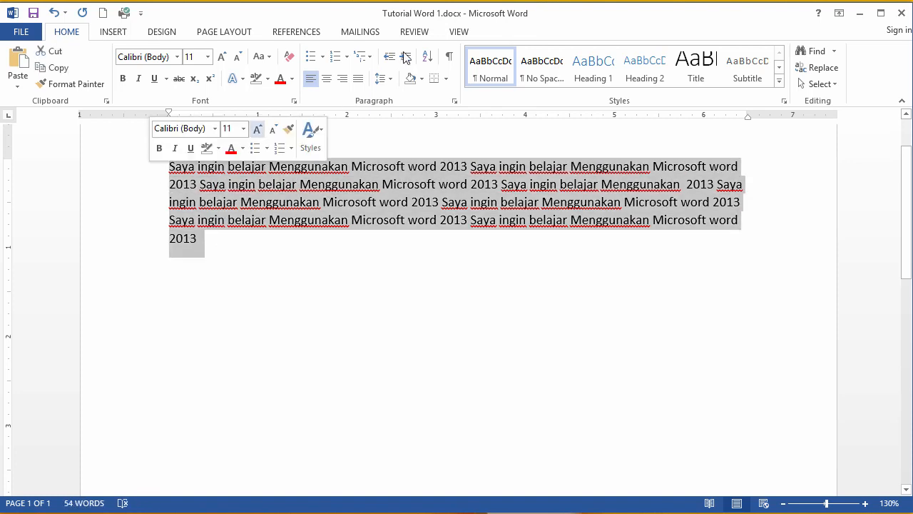
pyautogui.click(359, 78)
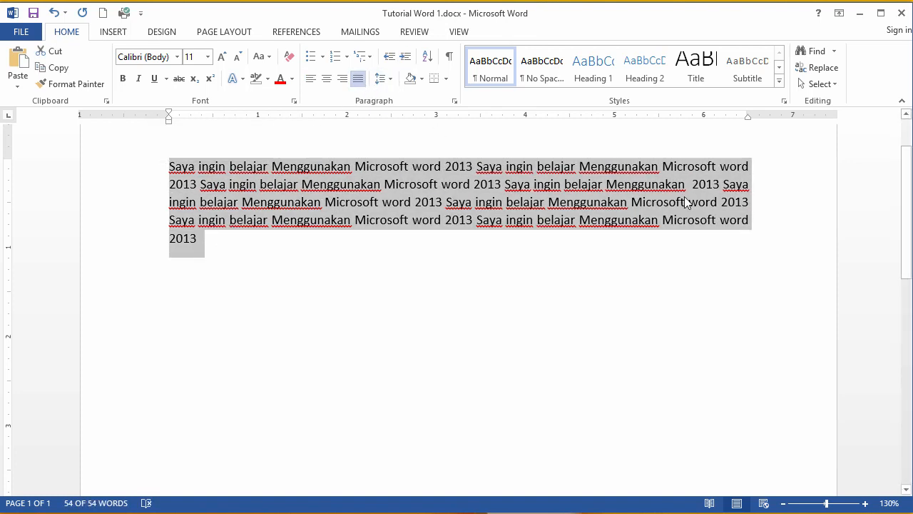
# Step: Select the whole paragraph and set its line spacing to 1.5
pyautogui.click(684, 202)
pyautogui.moveTo(740, 168); pyautogui.dragTo(748, 202)
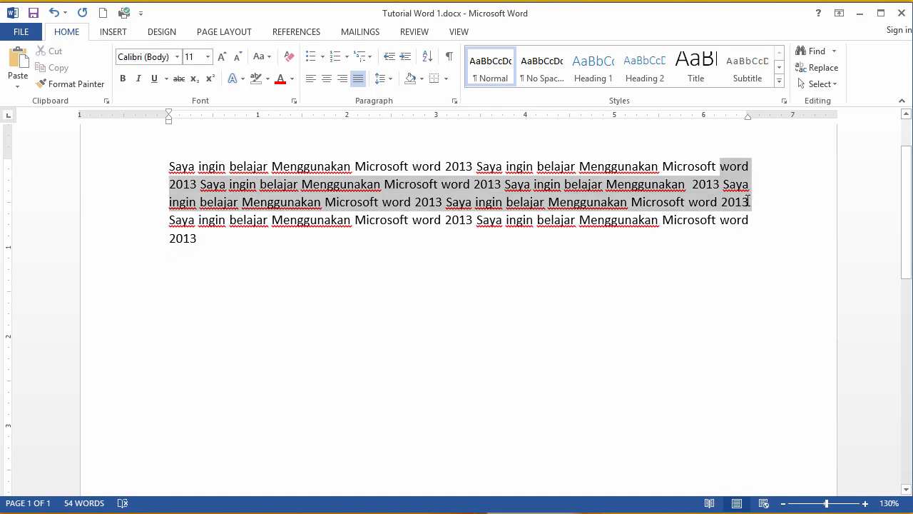
pyautogui.click(645, 202)
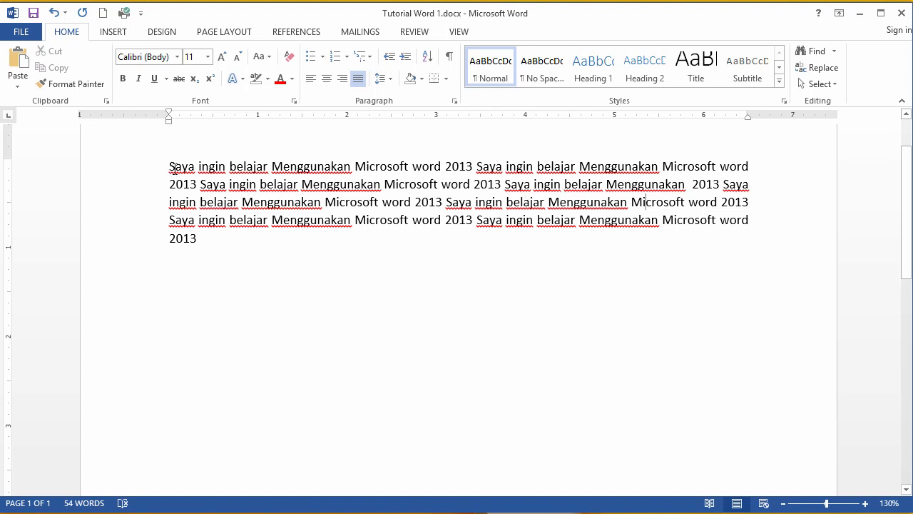
pyautogui.moveTo(173, 169)
pyautogui.mouseDown()
pyautogui.moveTo(404, 169)
pyautogui.moveTo(438, 230)
pyautogui.moveTo(231, 240)
pyautogui.moveTo(169, 184)
pyautogui.mouseUp()
pyautogui.click(727, 202)
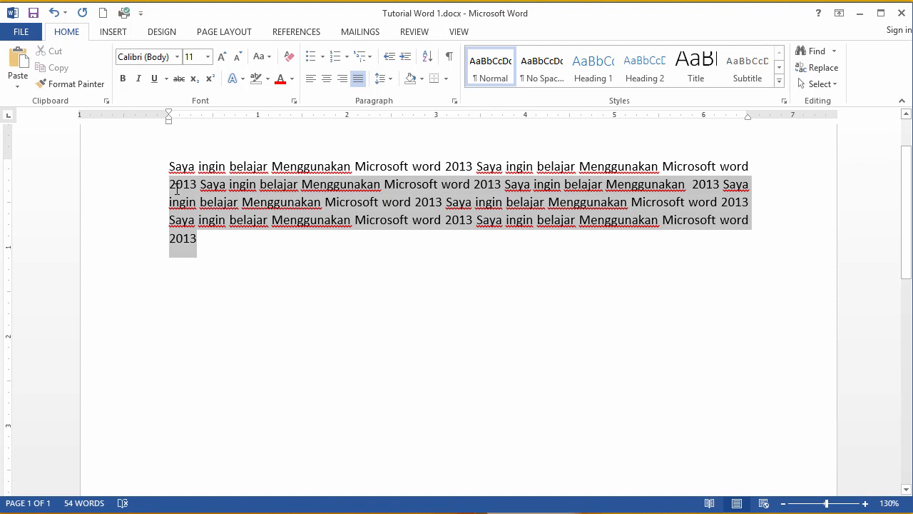
pyautogui.click(210, 231)
pyautogui.moveTo(199, 236); pyautogui.dragTo(169, 166)
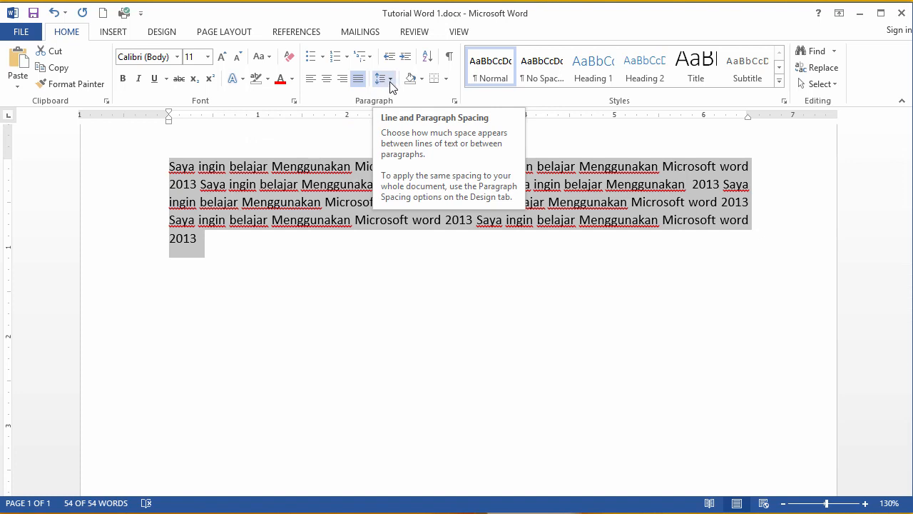
pyautogui.moveTo(184, 173)
pyautogui.mouseDown()
pyautogui.moveTo(212, 230)
pyautogui.moveTo(227, 220)
pyautogui.moveTo(224, 241)
pyautogui.moveTo(169, 164)
pyautogui.mouseUp()
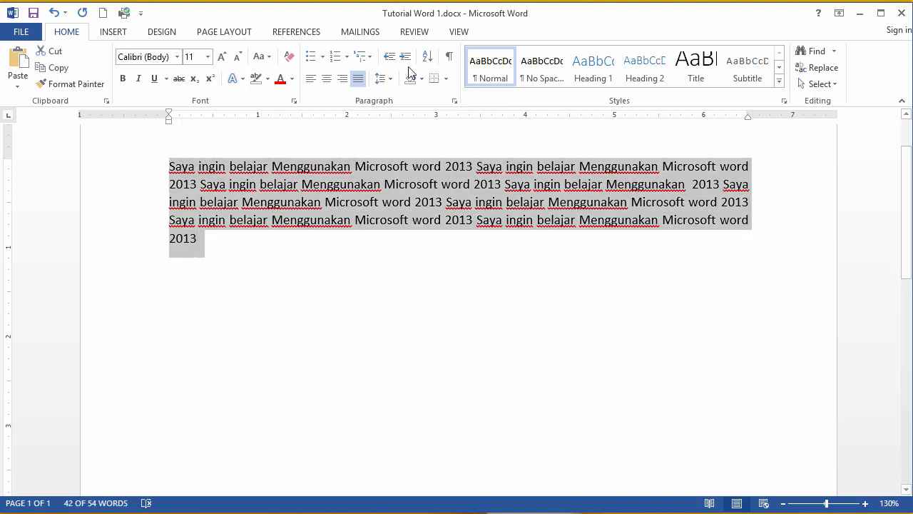
pyautogui.click(388, 79)
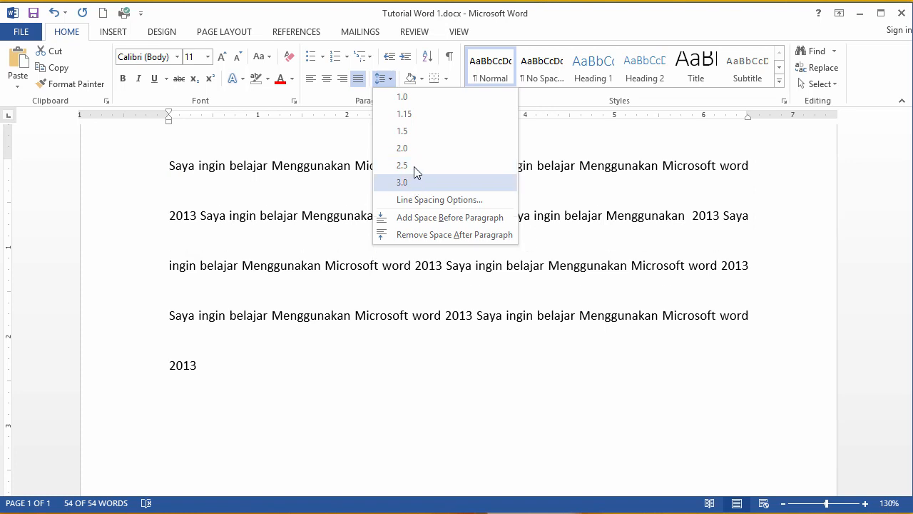
pyautogui.click(412, 133)
pyautogui.click(199, 177)
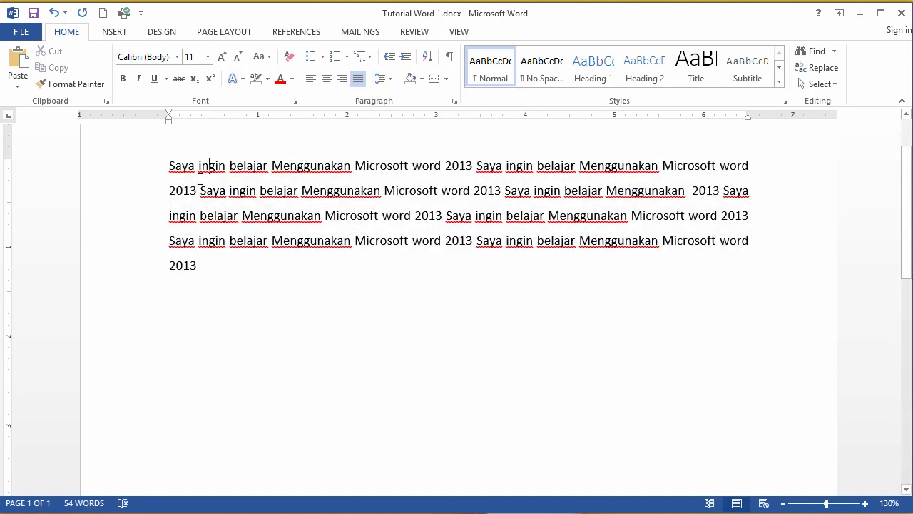
pyautogui.moveTo(200, 179); pyautogui.dragTo(175, 175)
pyautogui.click(202, 251)
pyautogui.click(383, 78)
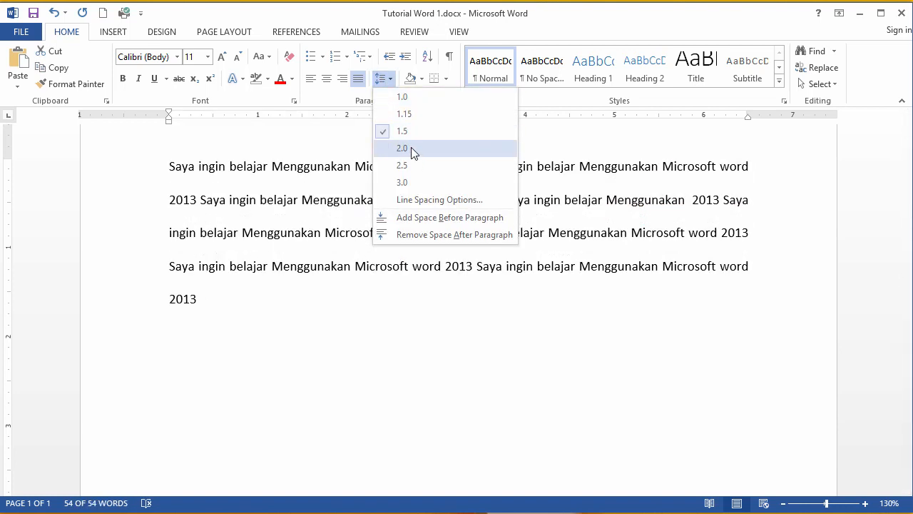
pyautogui.click(418, 136)
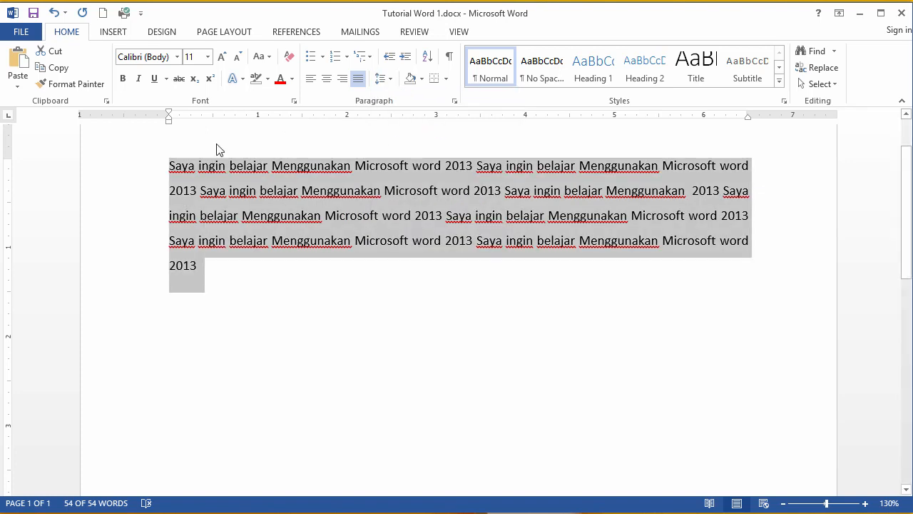
pyautogui.click(383, 80)
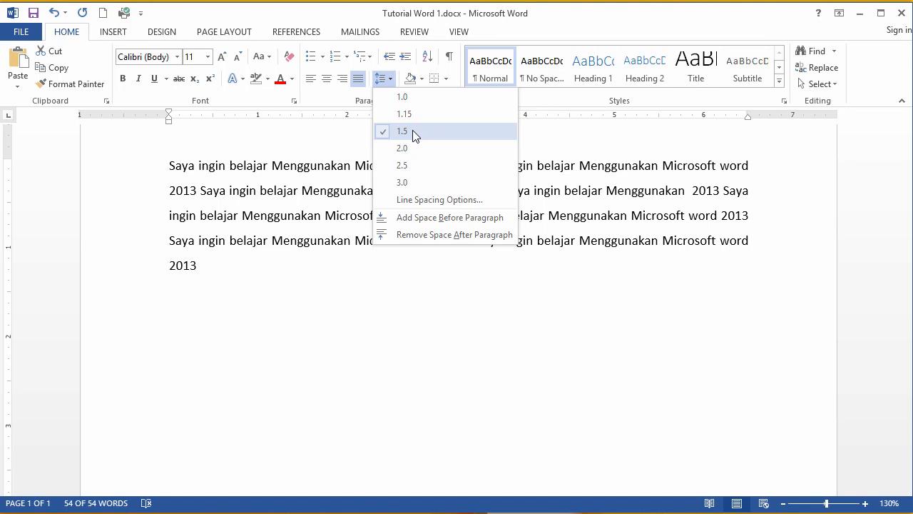
pyautogui.click(412, 131)
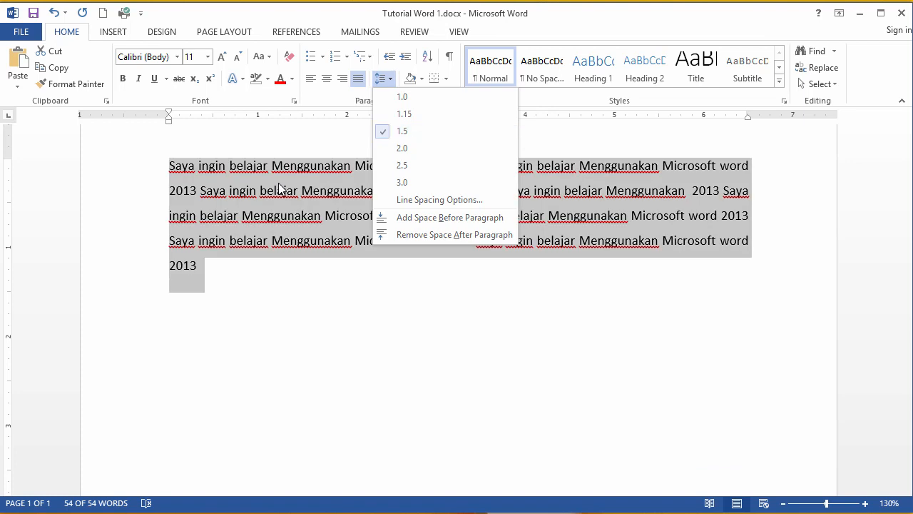
pyautogui.moveTo(169, 177); pyautogui.dragTo(201, 274)
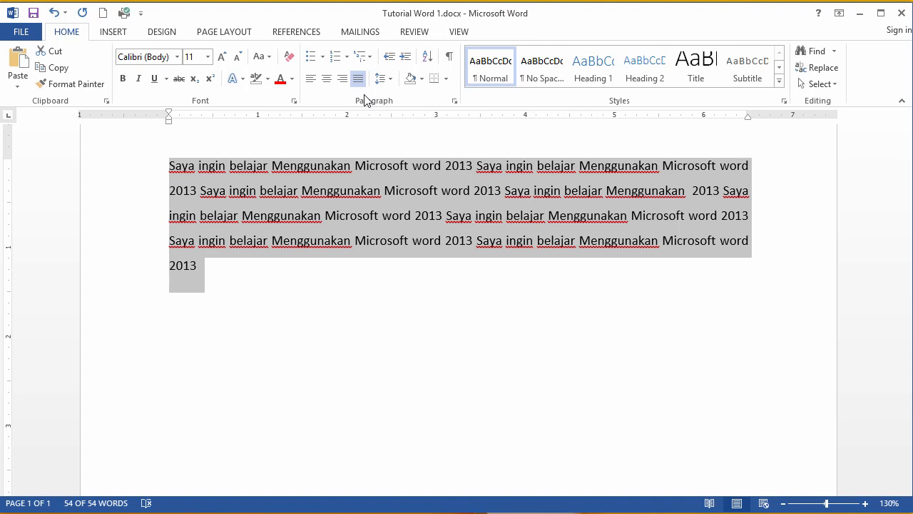
pyautogui.click(311, 253)
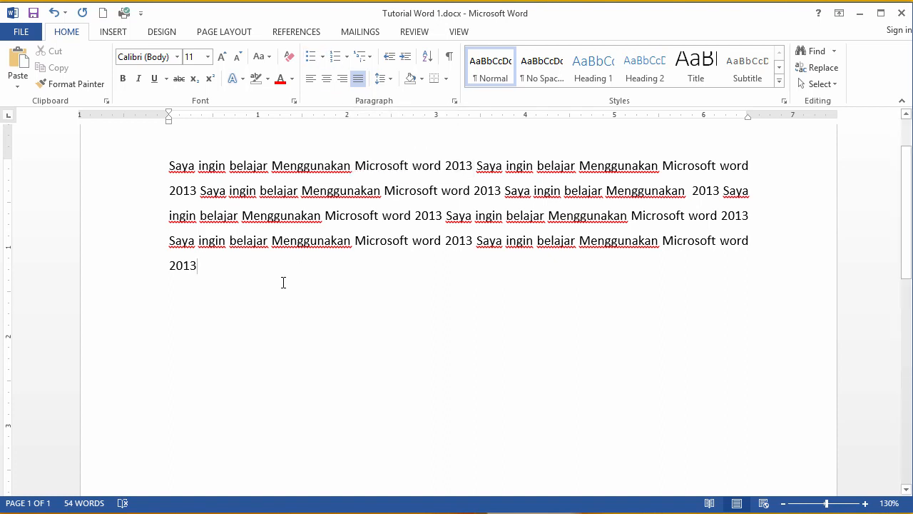
# Step: Add four lines below the paragraph reading Kayu, Kertas, Pulpen and Pencil
pyautogui.press('Return')
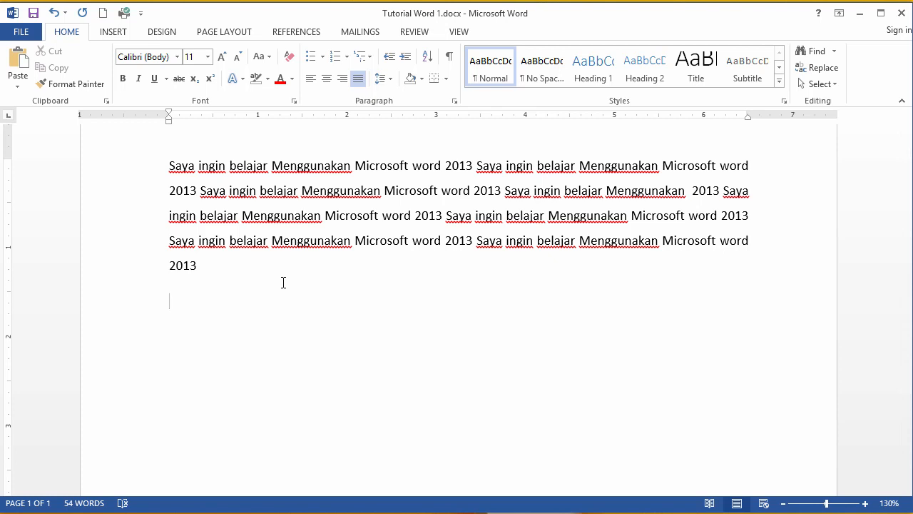
pyautogui.write('Kayu')
pyautogui.press('Return')
pyautogui.write('KER')
pyautogui.press('BackSpace')
pyautogui.press('BackSpace')
pyautogui.write('era')
pyautogui.press('BackSpace')
pyautogui.write('tas')
pyautogui.press('Return')
pyautogui.write('Pulpen')
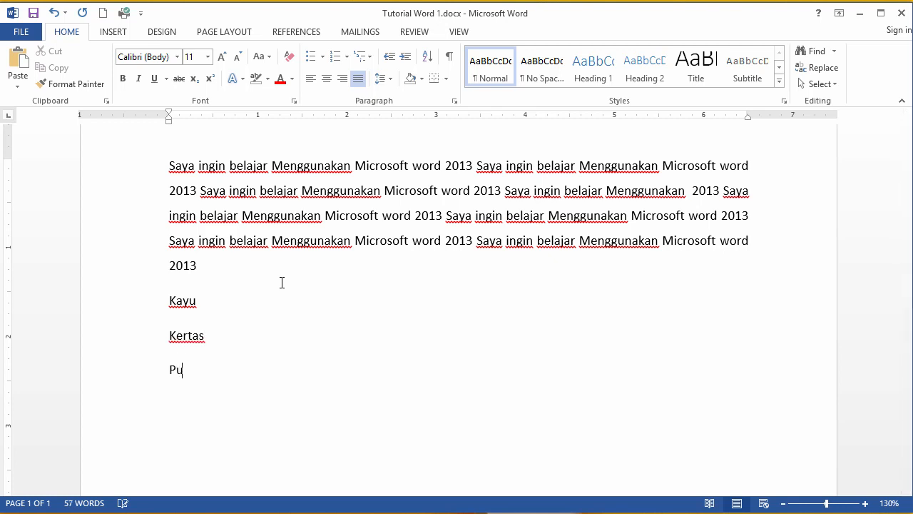
pyautogui.press('Return')
pyautogui.write('Pencil')
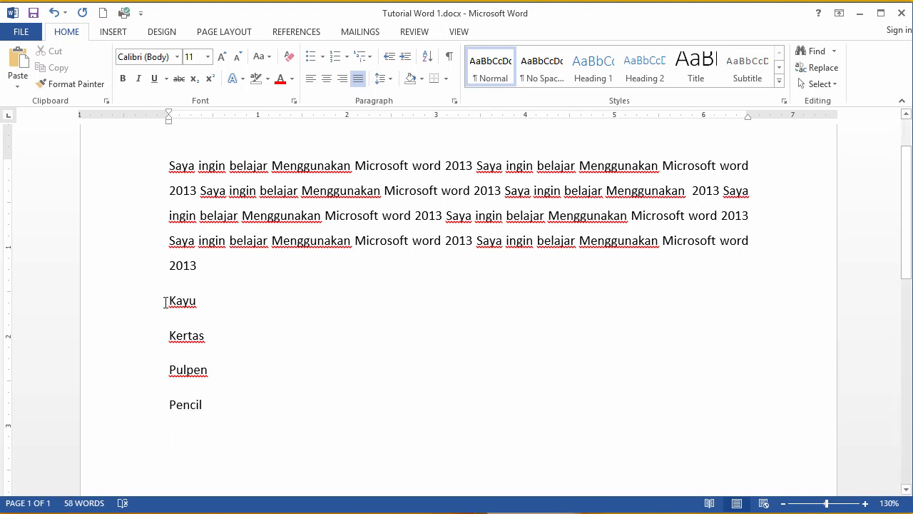
# Step: Format the four new lines as a bulleted list
pyautogui.moveTo(166, 300)
pyautogui.mouseDown()
pyautogui.moveTo(205, 388)
pyautogui.moveTo(179, 401)
pyautogui.moveTo(207, 412)
pyautogui.mouseUp()
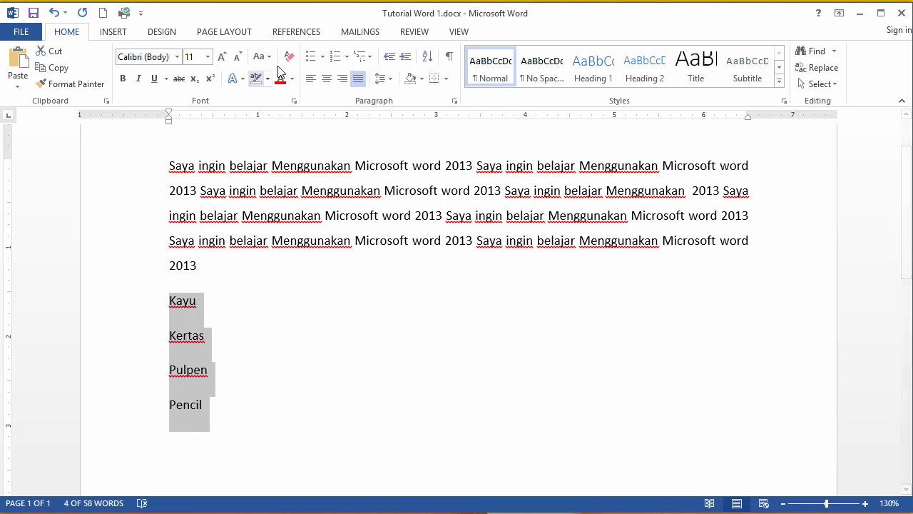
pyautogui.click(309, 60)
pyautogui.click(238, 314)
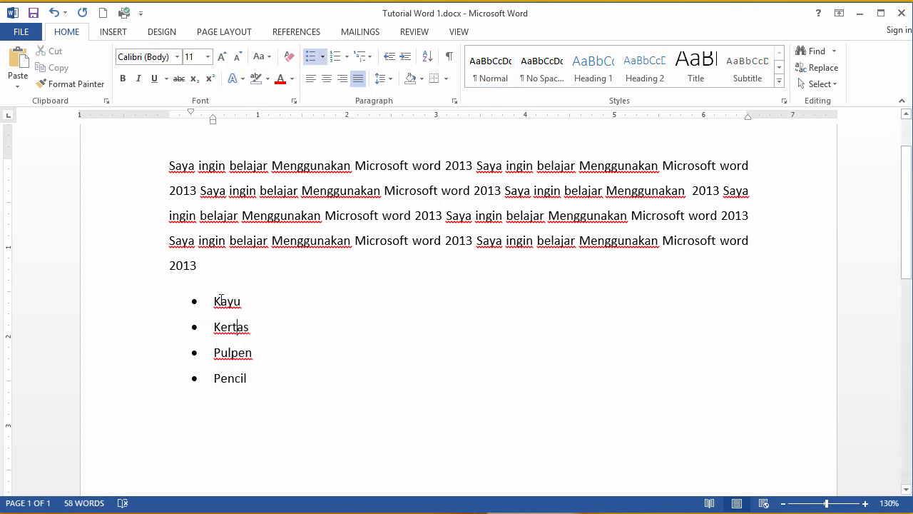
# Step: Change the list's bullet style to the arrowhead bullet from the bullet library
pyautogui.moveTo(241, 341); pyautogui.dragTo(253, 378)
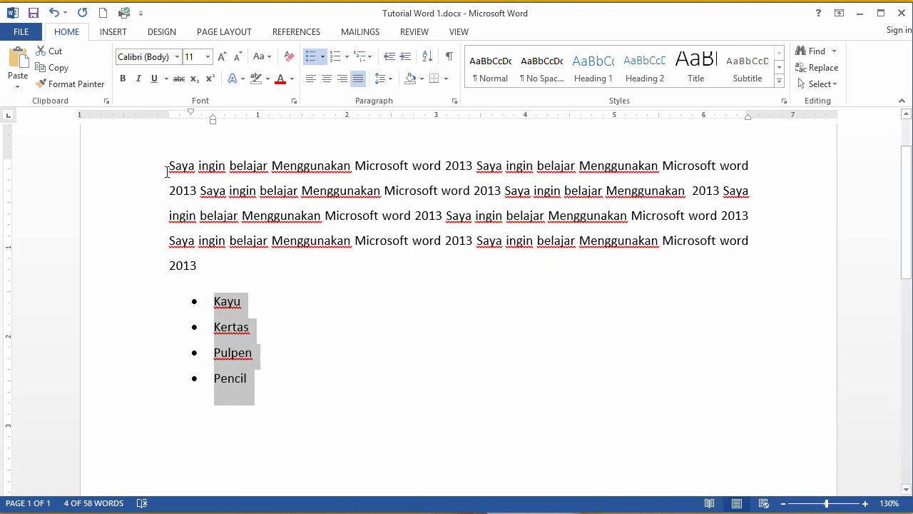
pyautogui.click(207, 327)
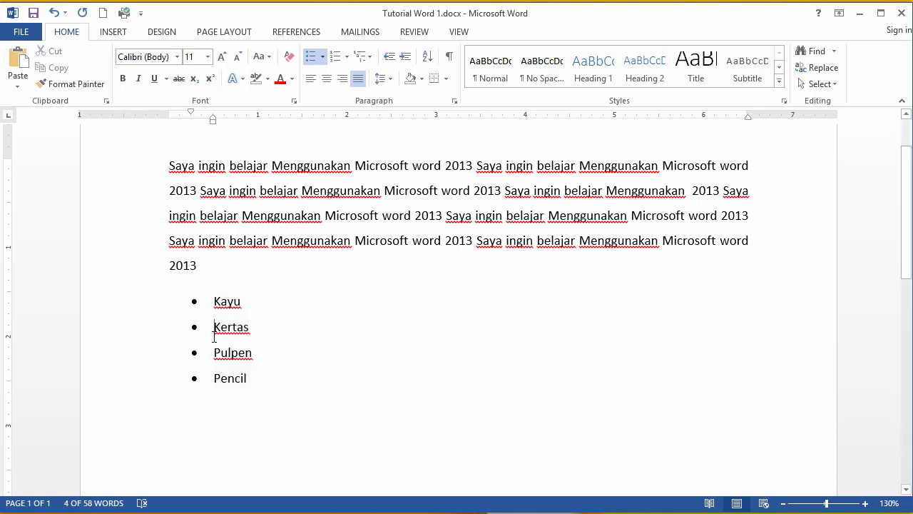
pyautogui.click(195, 305)
pyautogui.click(219, 307)
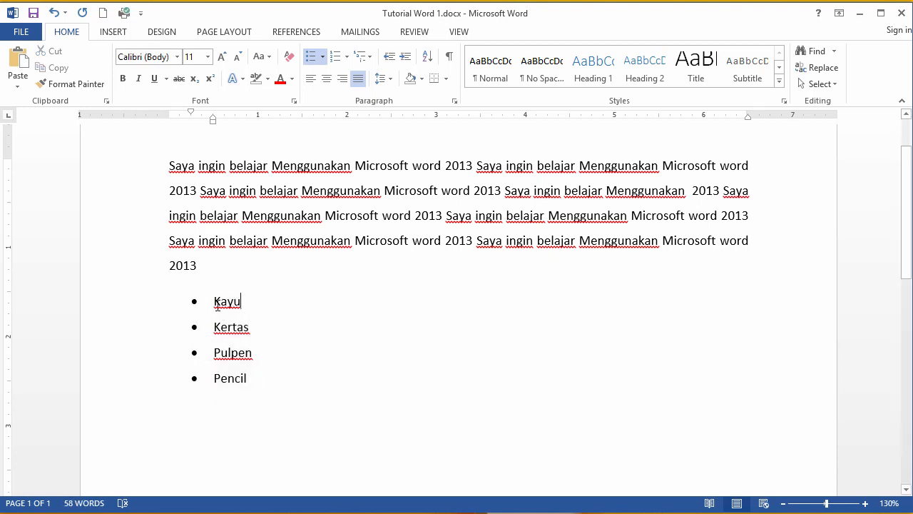
pyautogui.moveTo(215, 303); pyautogui.dragTo(252, 393)
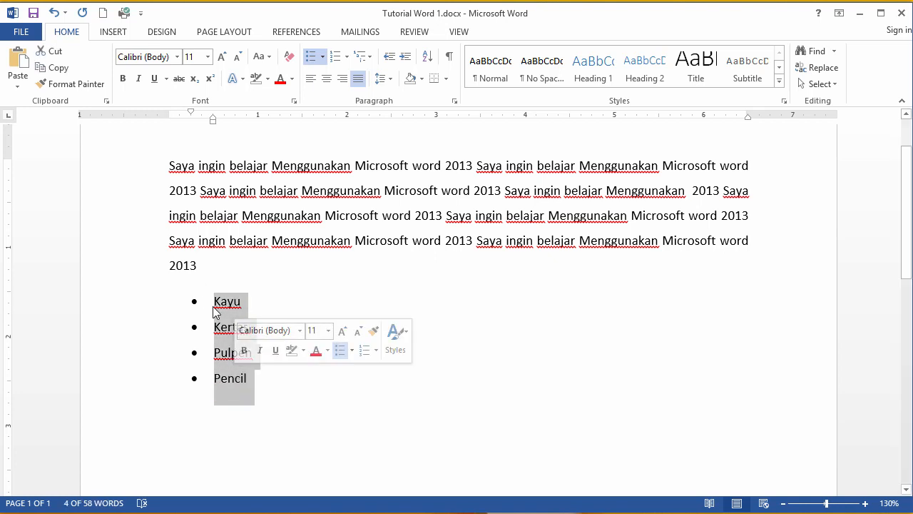
pyautogui.click(322, 59)
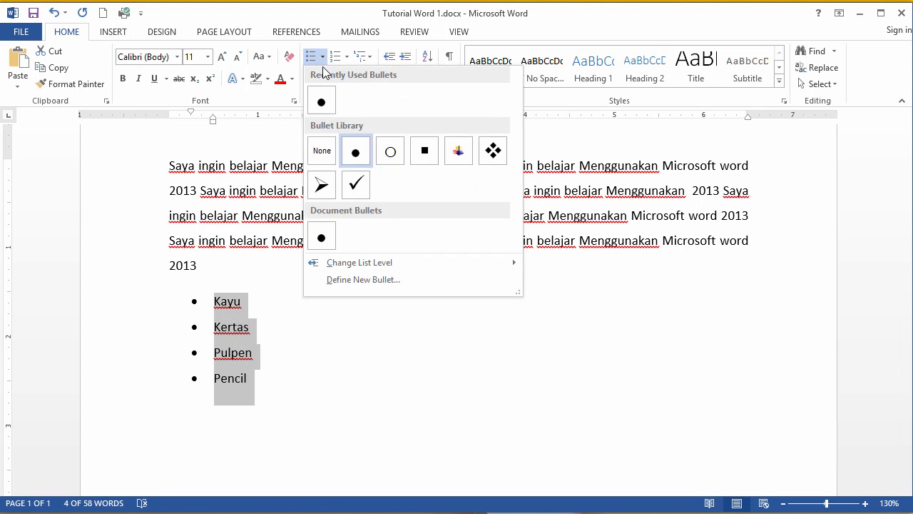
pyautogui.click(322, 60)
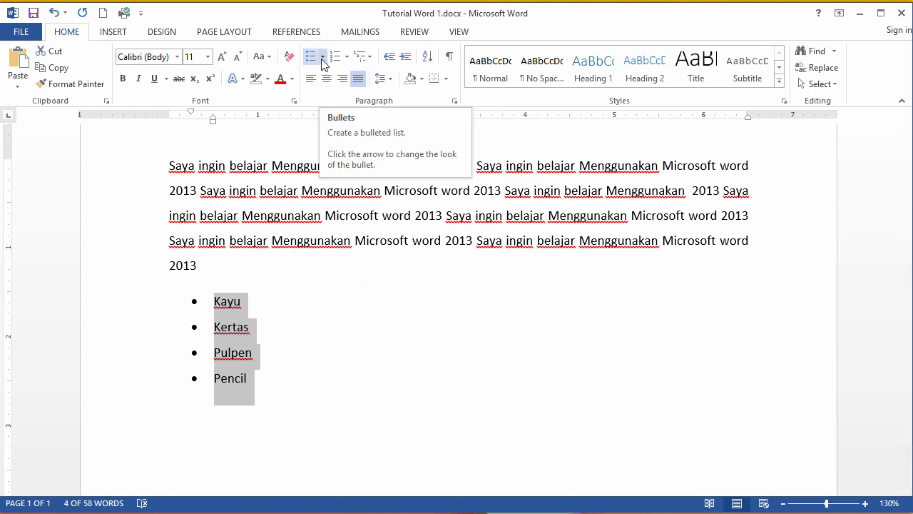
pyautogui.click(322, 57)
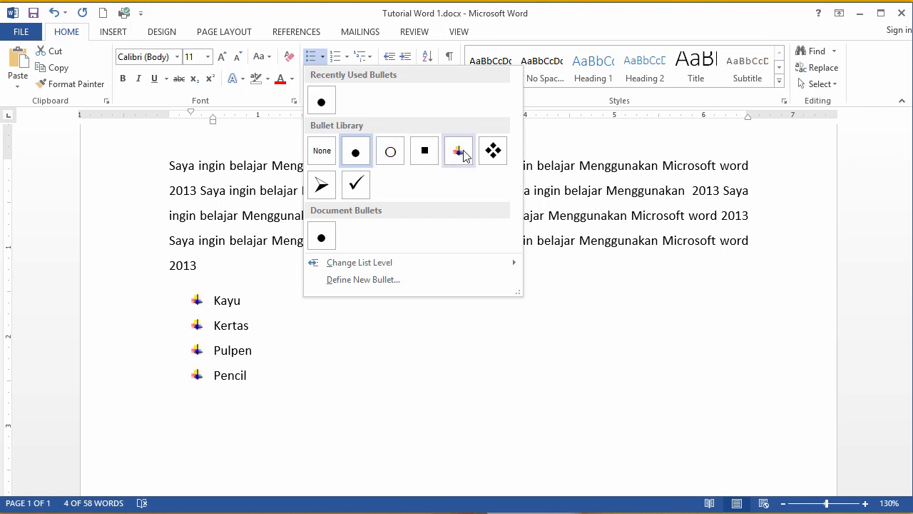
pyautogui.click(322, 185)
pyautogui.click(254, 316)
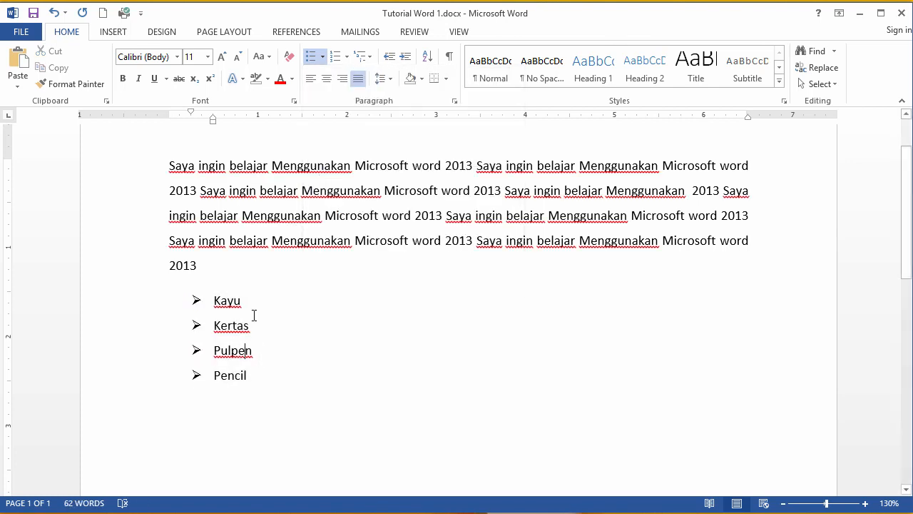
# Step: Convert the list into a numbered list using the 1., 2., 3. format
pyautogui.moveTo(252, 373); pyautogui.dragTo(214, 298)
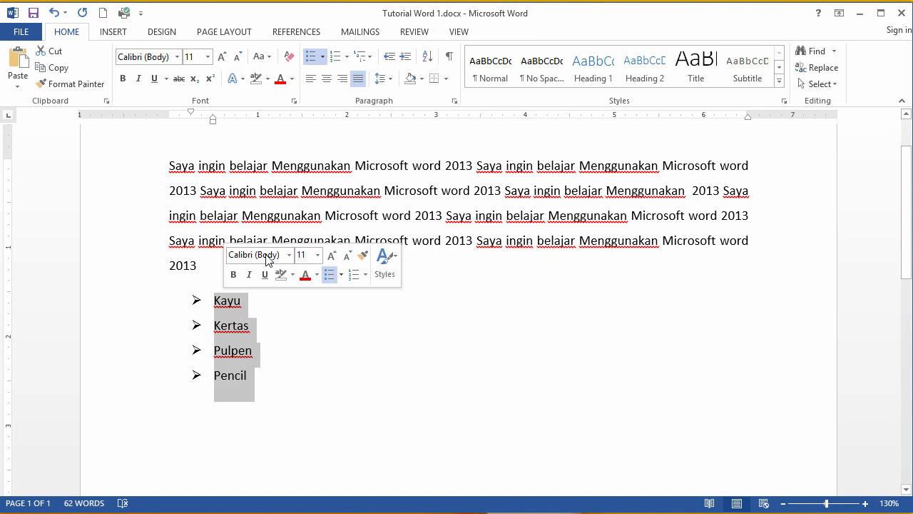
pyautogui.click(350, 60)
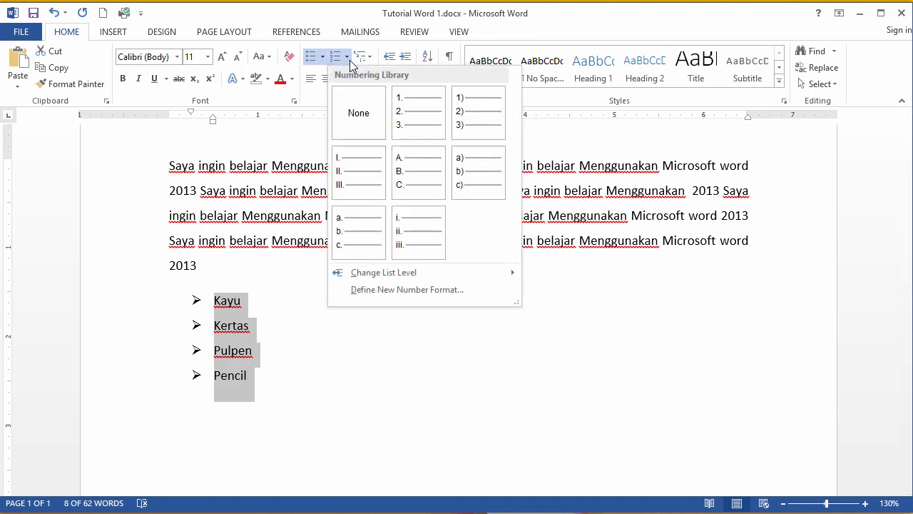
pyautogui.click(351, 60)
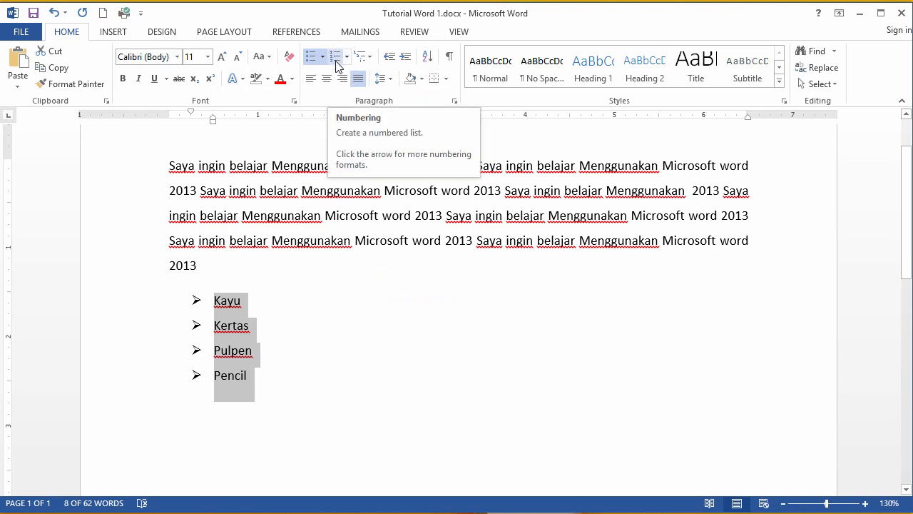
pyautogui.click(337, 62)
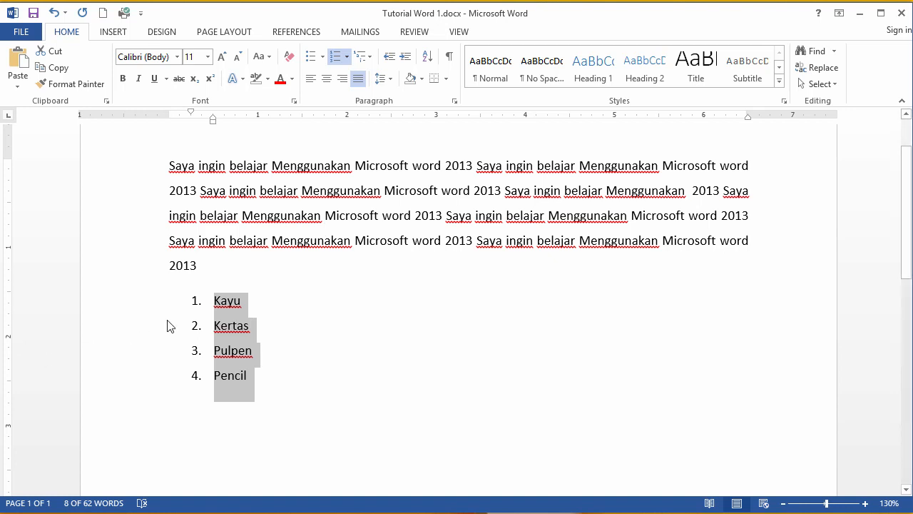
pyautogui.click(196, 303)
pyautogui.click(249, 306)
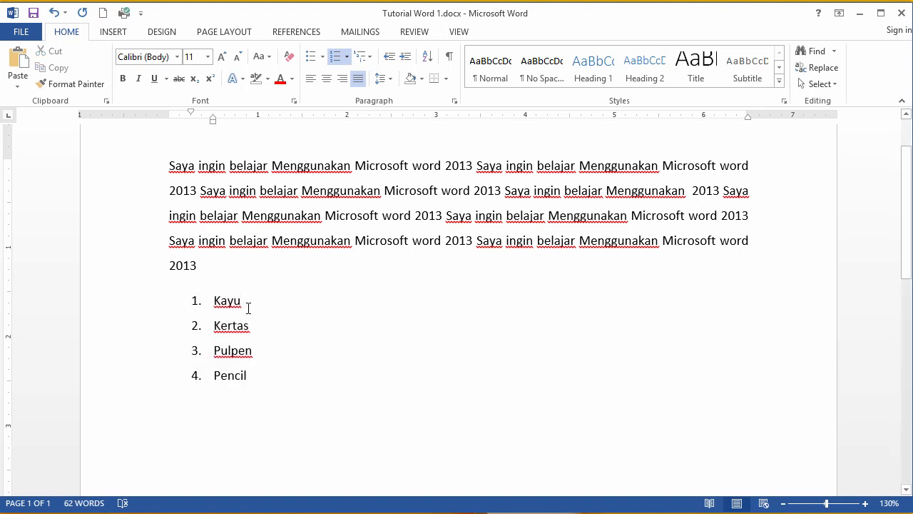
# Step: Remove the numbering from the four list lines
pyautogui.moveTo(256, 384); pyautogui.dragTo(214, 300)
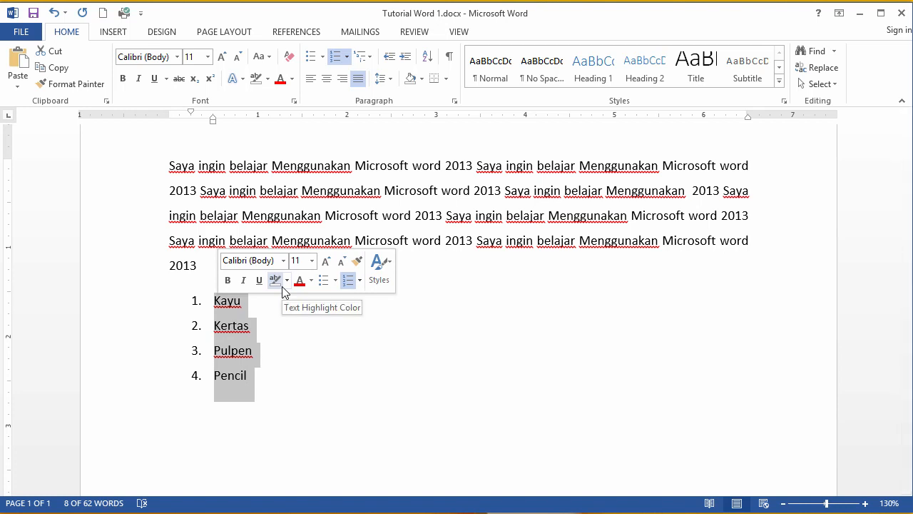
pyautogui.click(345, 56)
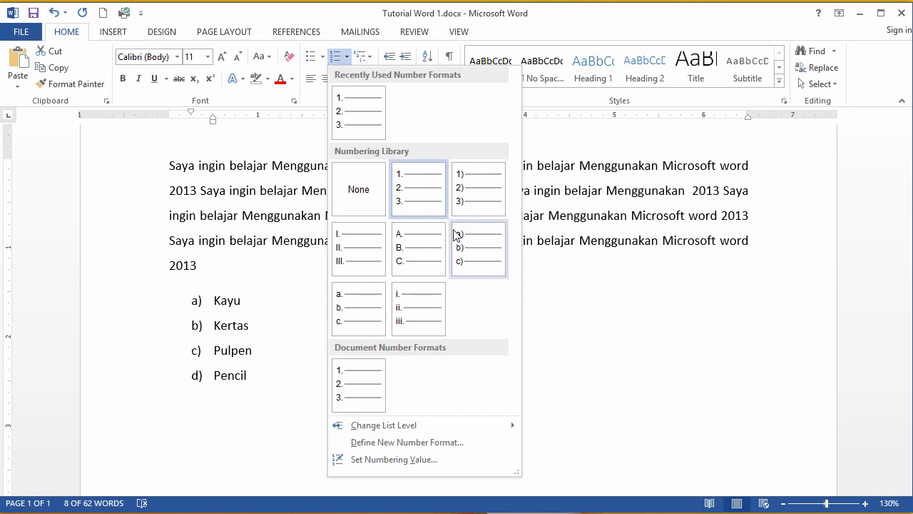
pyautogui.click(277, 335)
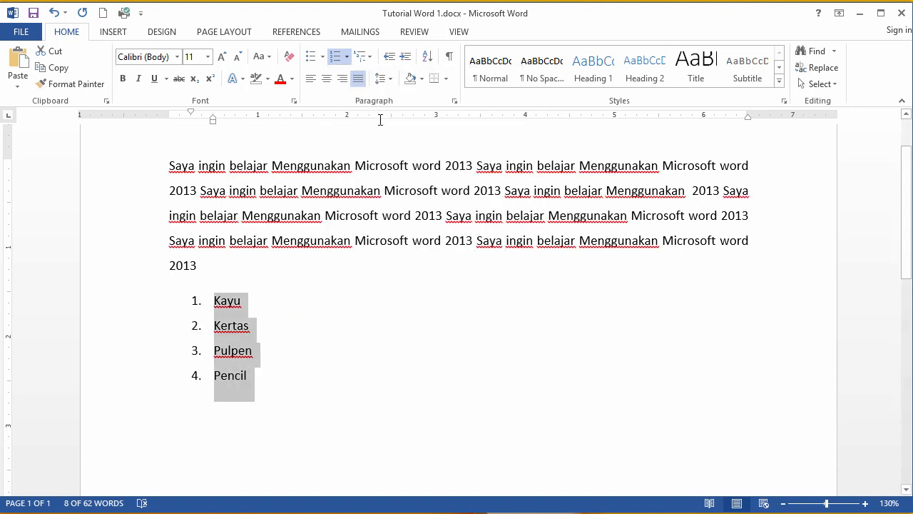
pyautogui.moveTo(293, 389); pyautogui.dragTo(215, 308)
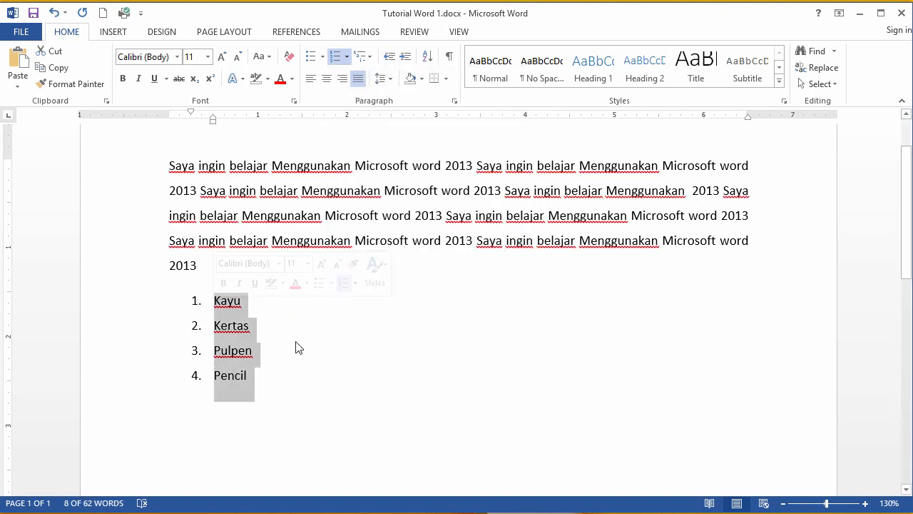
pyautogui.click(335, 63)
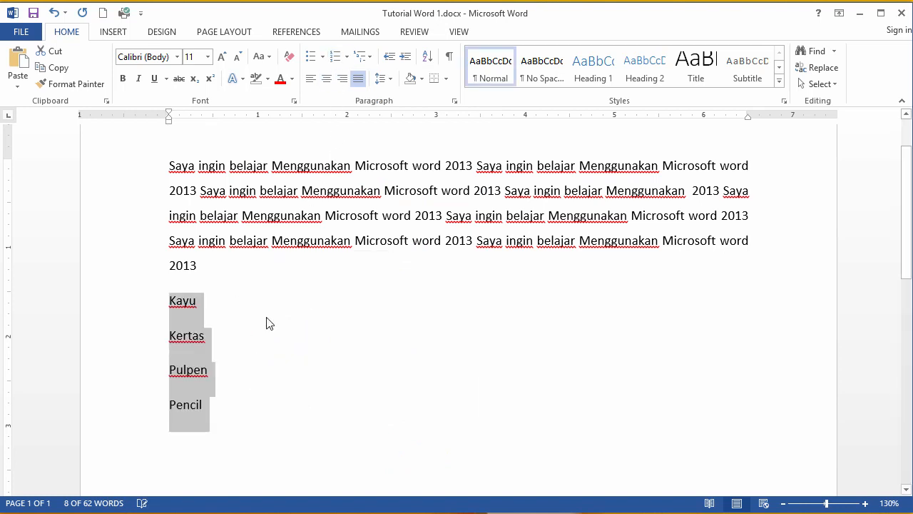
# Step: Restart numbering on the Kayu line by entering 1. at its start
pyautogui.click(221, 316)
pyautogui.click(198, 301)
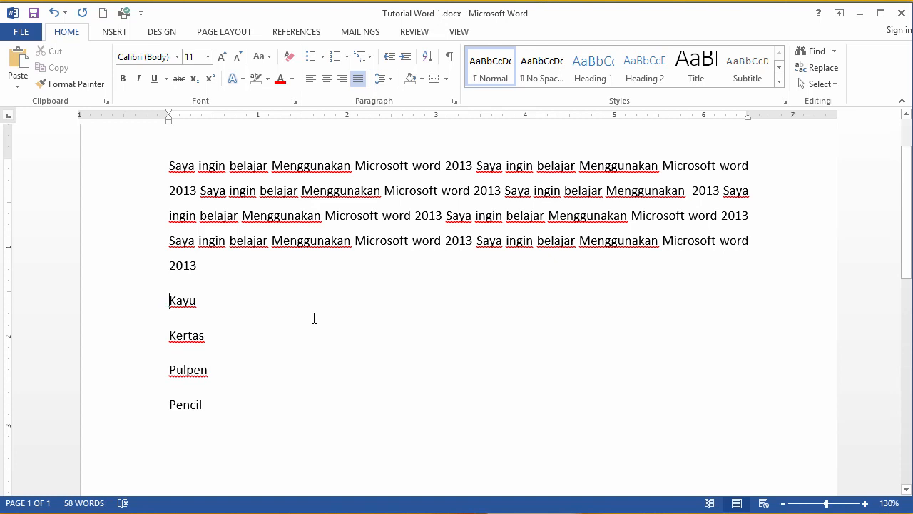
pyautogui.write('1')
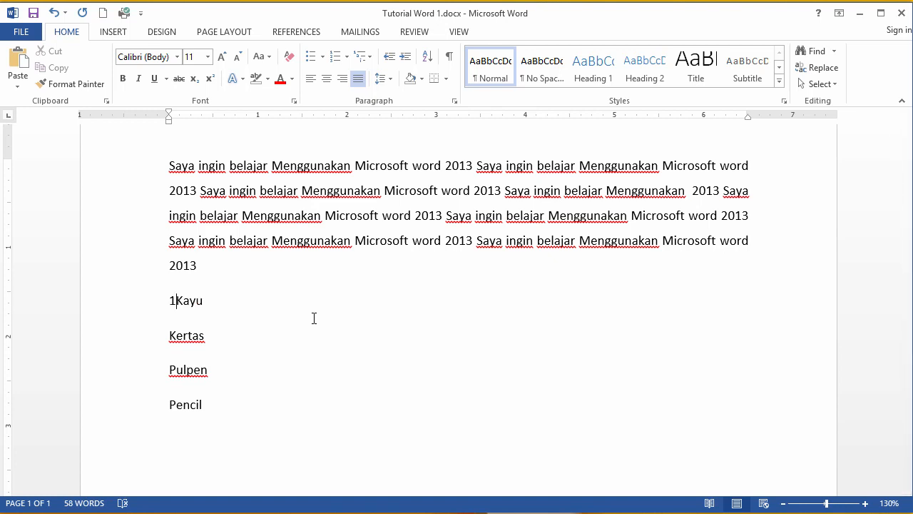
pyautogui.write('.')
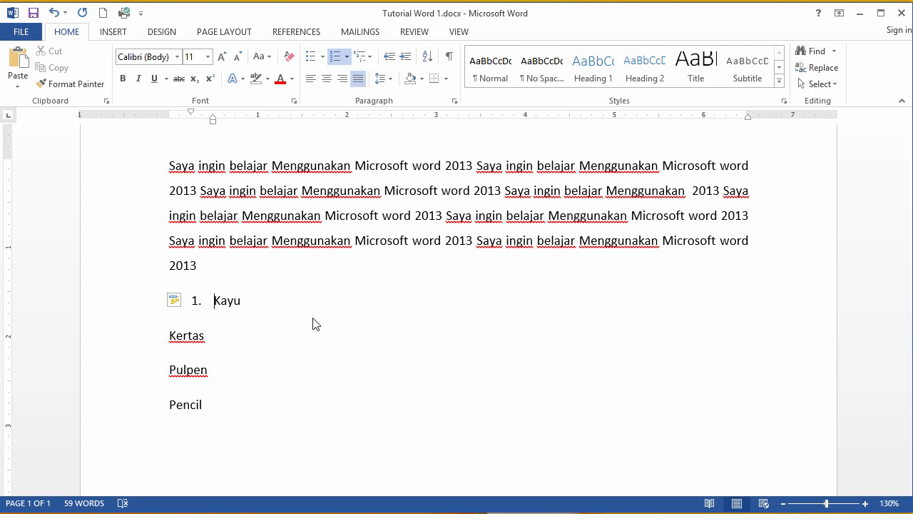
pyautogui.click(196, 301)
pyautogui.moveTo(195, 301); pyautogui.dragTo(201, 303)
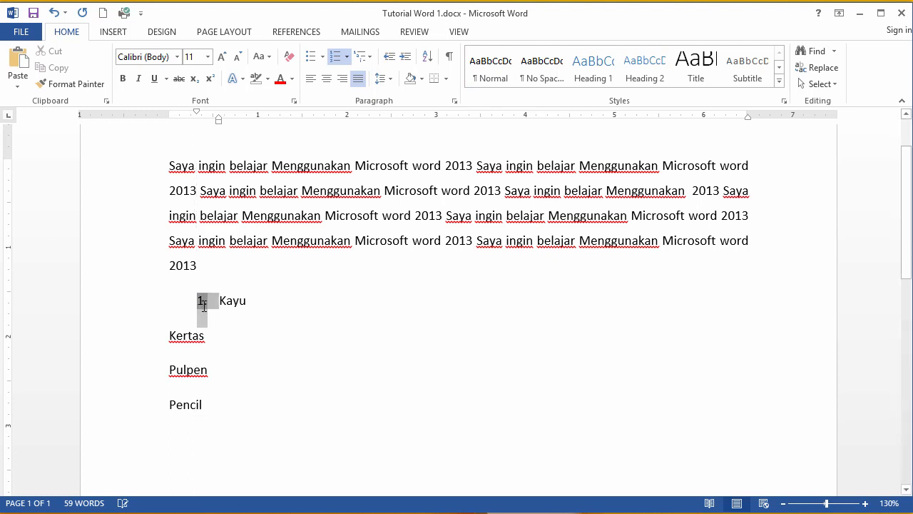
pyautogui.hotkey('ctrl', 'z')
pyautogui.click(241, 300)
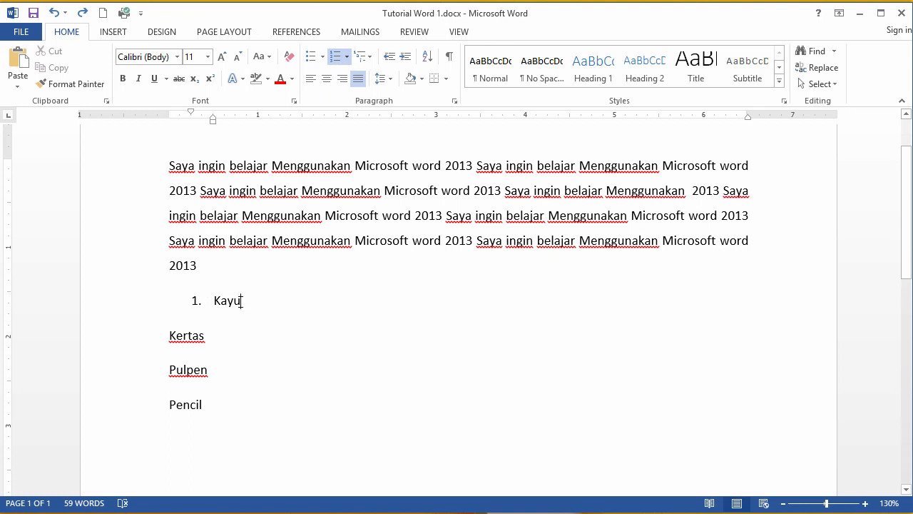
# Step: Add an unnumbered line reading Deskripsi judul beneath the Kayu item
pyautogui.press('Return')
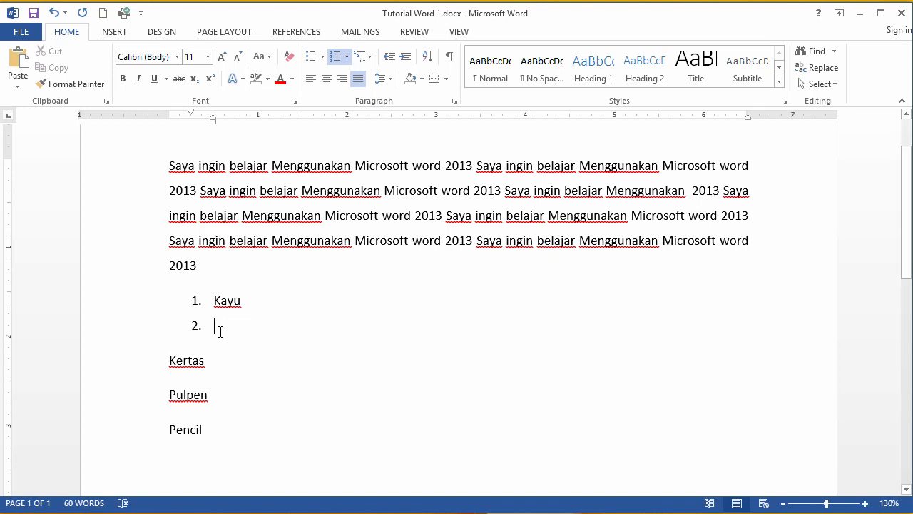
pyautogui.click(197, 327)
pyautogui.click(228, 333)
pyautogui.press('BackSpace')
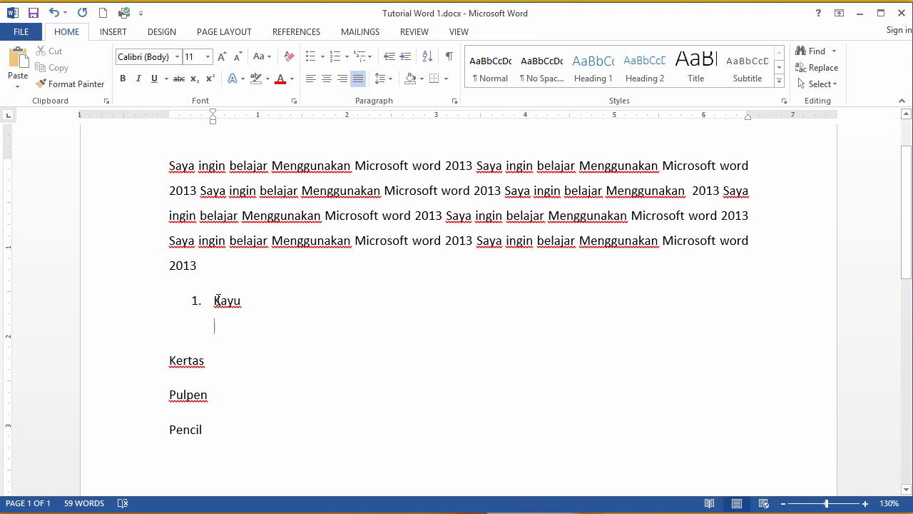
pyautogui.moveTo(217, 299); pyautogui.dragTo(243, 302)
pyautogui.click(242, 332)
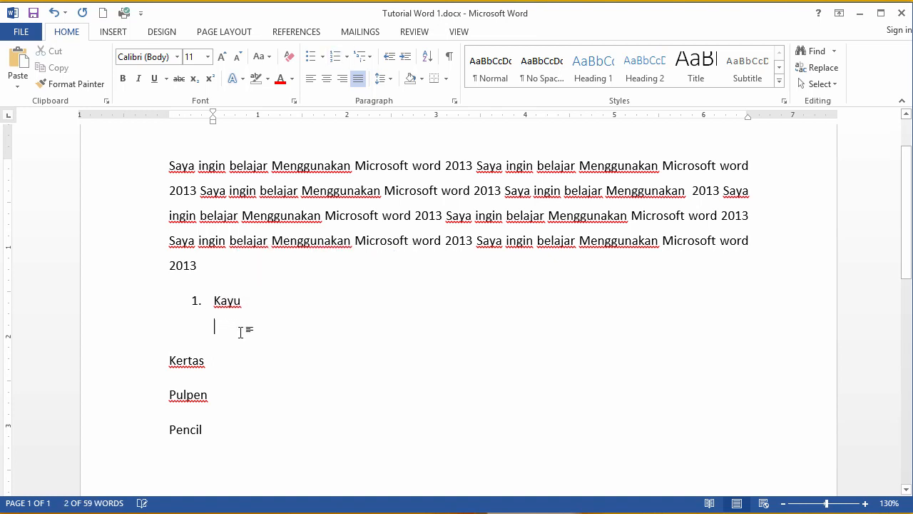
pyautogui.write('De')
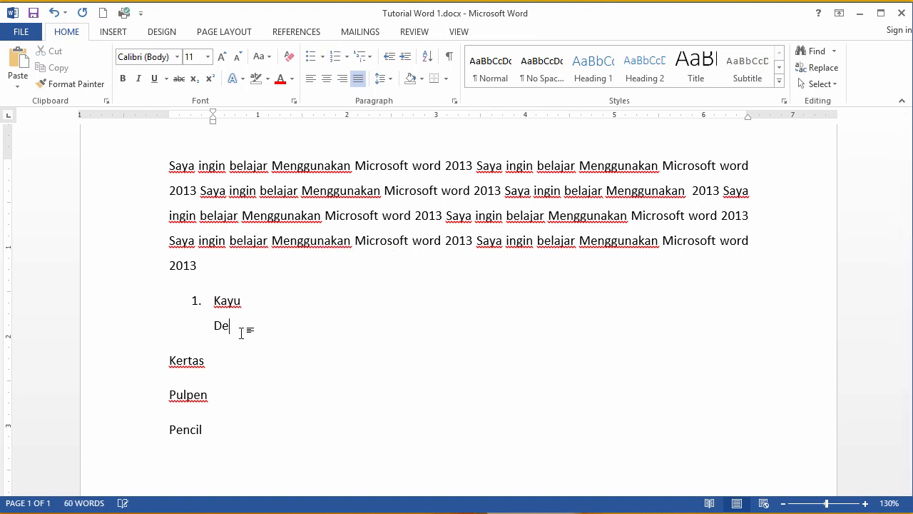
pyautogui.write('skripsi judul')
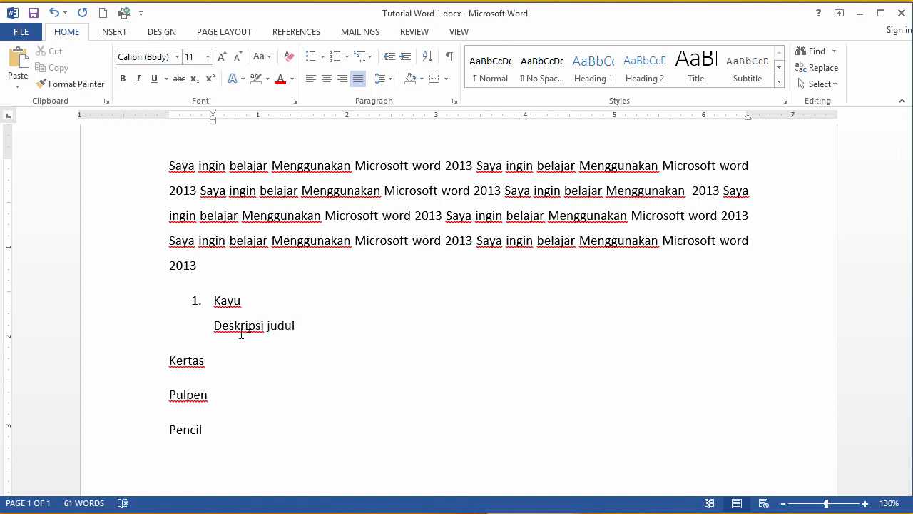
# Step: Continue the numbered list with item 2 reading Judul 2
pyautogui.press('Return')
pyautogui.press('Return')
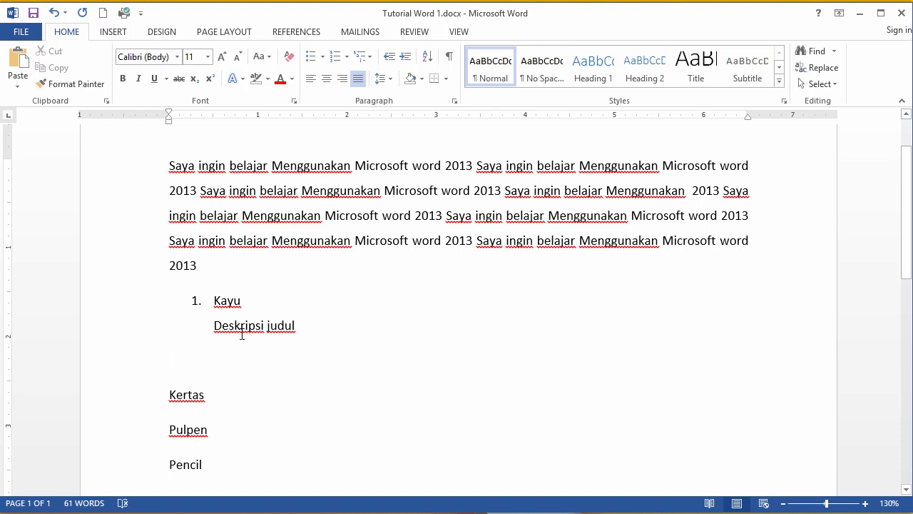
pyautogui.write('2.')
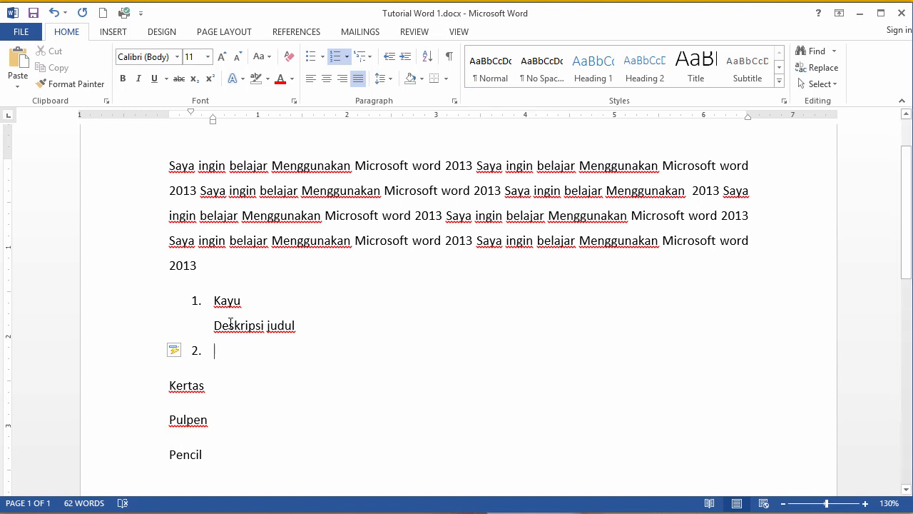
pyautogui.moveTo(214, 300); pyautogui.dragTo(220, 355)
pyautogui.click(220, 355)
pyautogui.write('Judul 2')
pyautogui.press('Return')
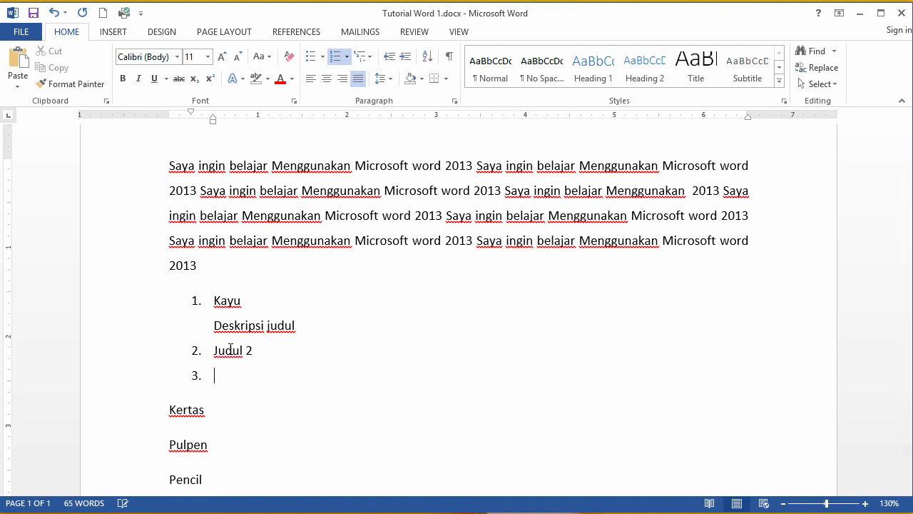
# Step: Add a sub-item reading Sub 2 and demote it to the second list level
pyautogui.write('sub')
pyautogui.press('BackSpace')
pyautogui.press('BackSpace')
pyautogui.press('BackSpace')
pyautogui.write('sub 2')
pyautogui.press('Left')
pyautogui.press('Left')
pyautogui.press('Tab')
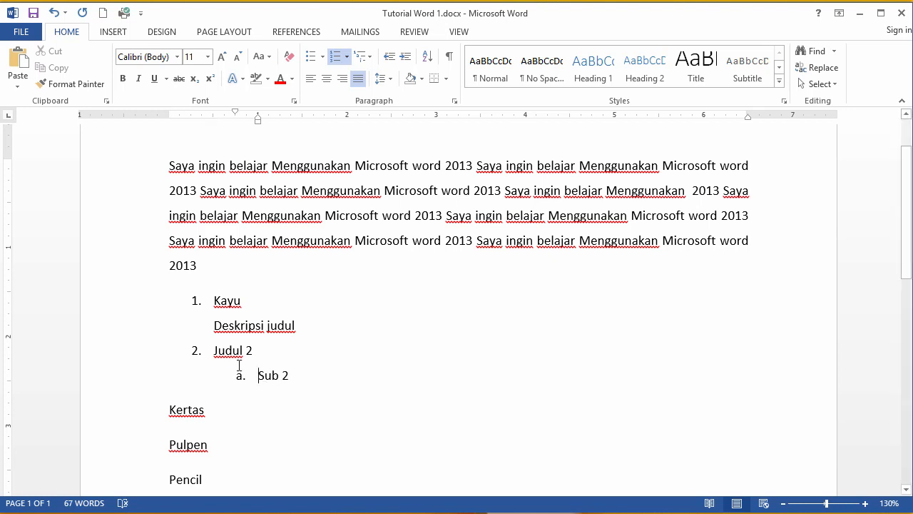
pyautogui.click(239, 378)
pyautogui.click(261, 376)
pyautogui.moveTo(215, 350); pyautogui.dragTo(253, 350)
pyautogui.click(262, 391)
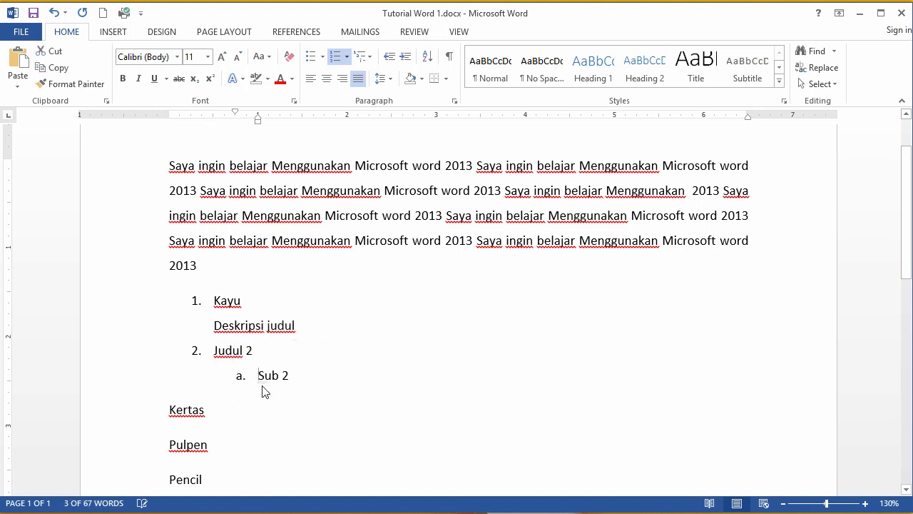
# Step: Change the Sub 2 item's list level to the third level
pyautogui.click(272, 375)
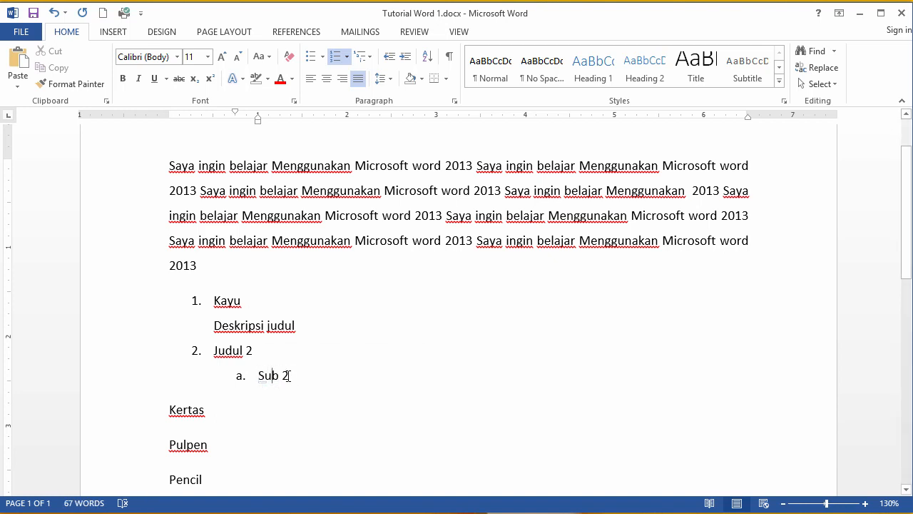
pyautogui.tripleClick(285, 376)
pyautogui.click(241, 376)
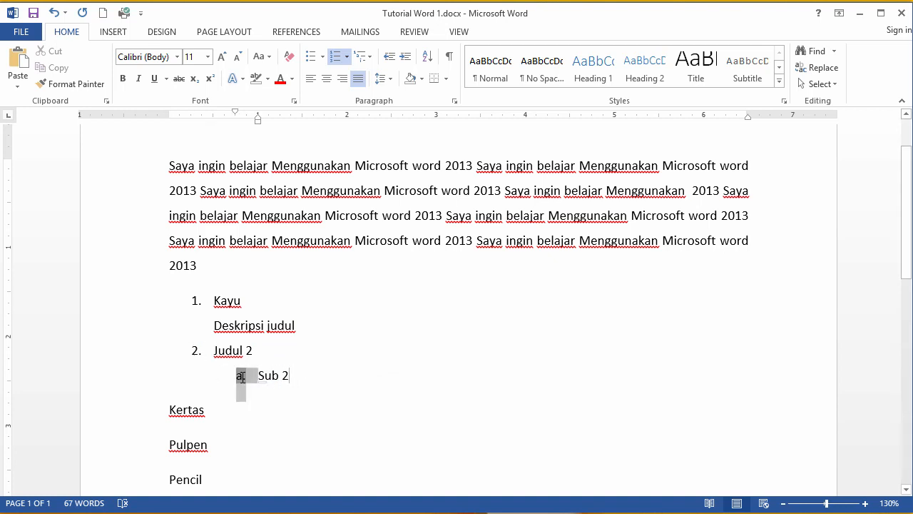
pyautogui.click(345, 56)
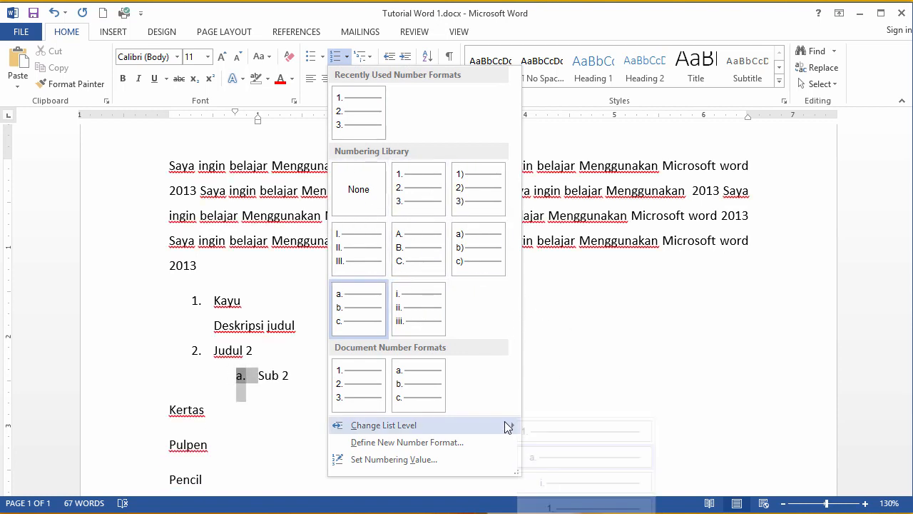
pyautogui.moveTo(510, 426)
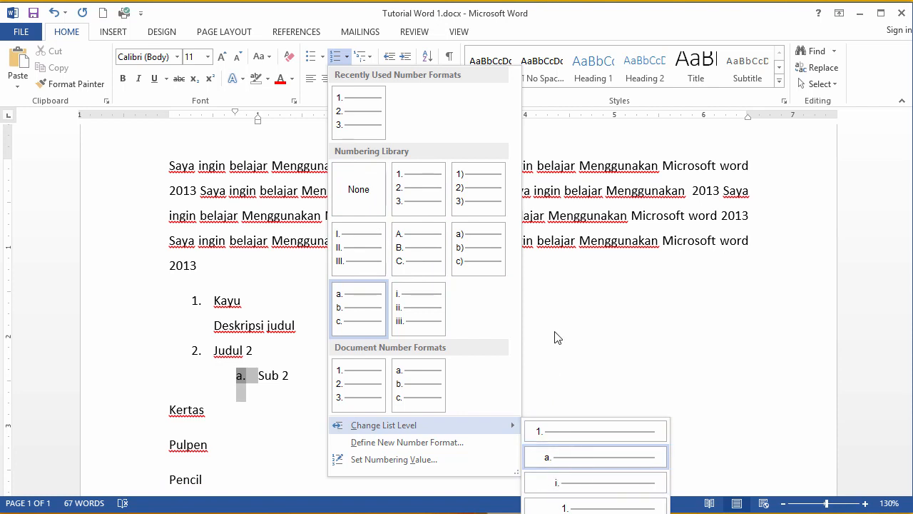
pyautogui.click(561, 484)
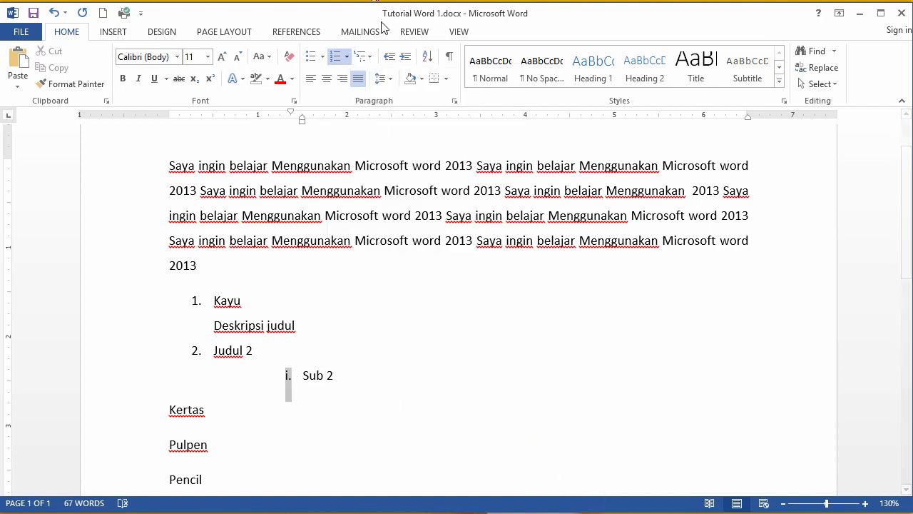
# Step: Return the Sub 2 item to the second list level
pyautogui.click(347, 57)
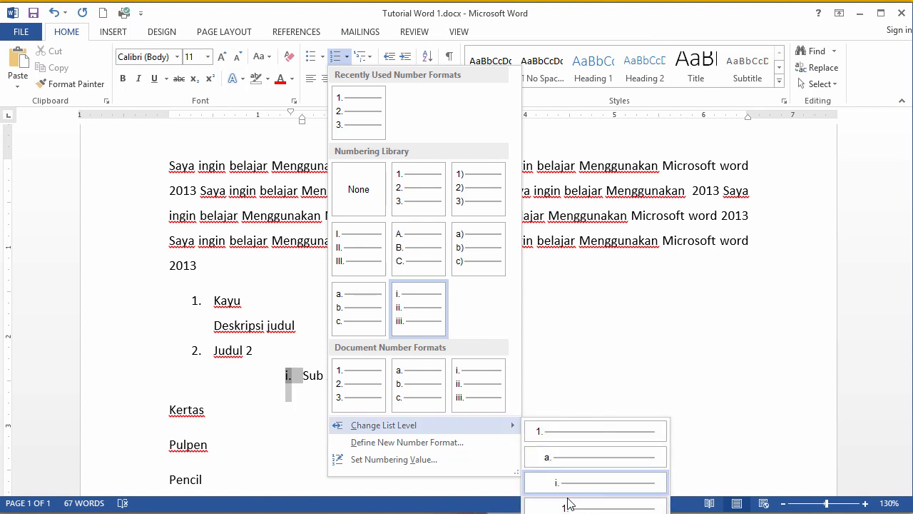
pyautogui.click(547, 452)
pyautogui.click(319, 284)
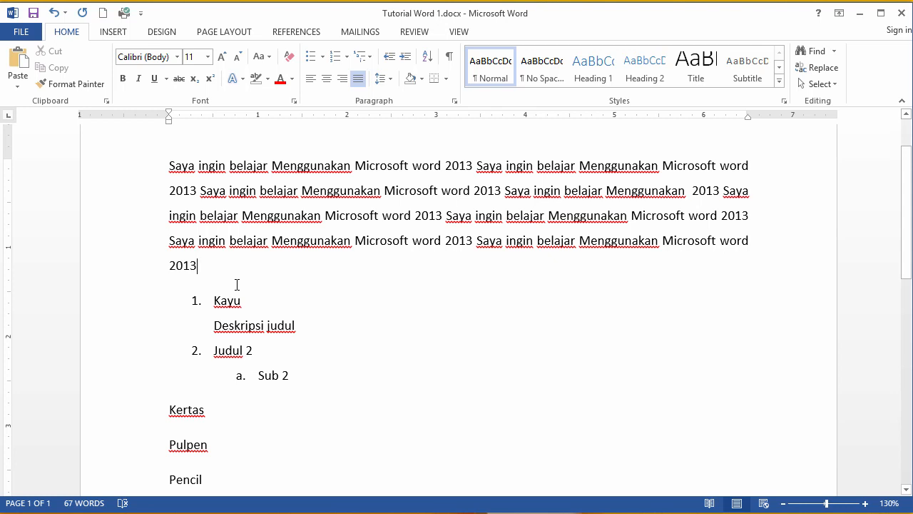
# Step: Delete the leftover Kertas, Pulpen and Pencil lines below the list
pyautogui.scroll(2, 443, 305)
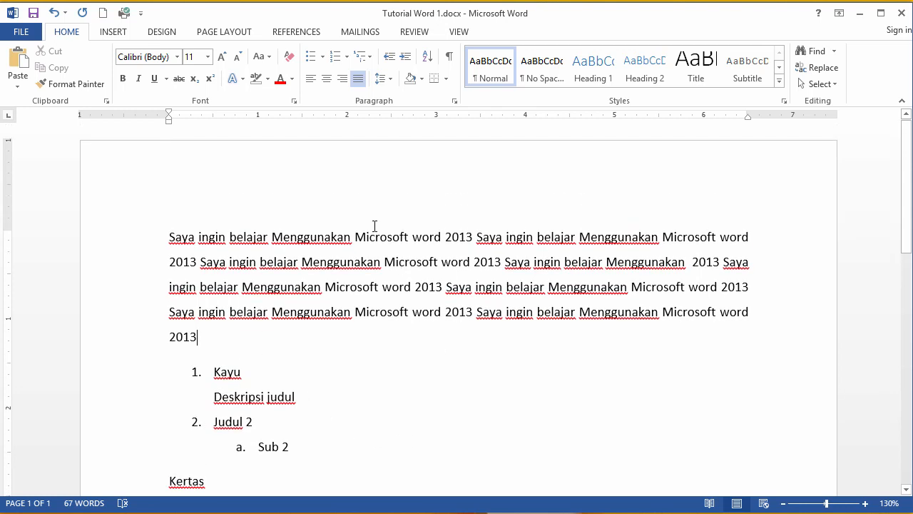
pyautogui.click(323, 288)
pyautogui.scroll(-5, 294, 342)
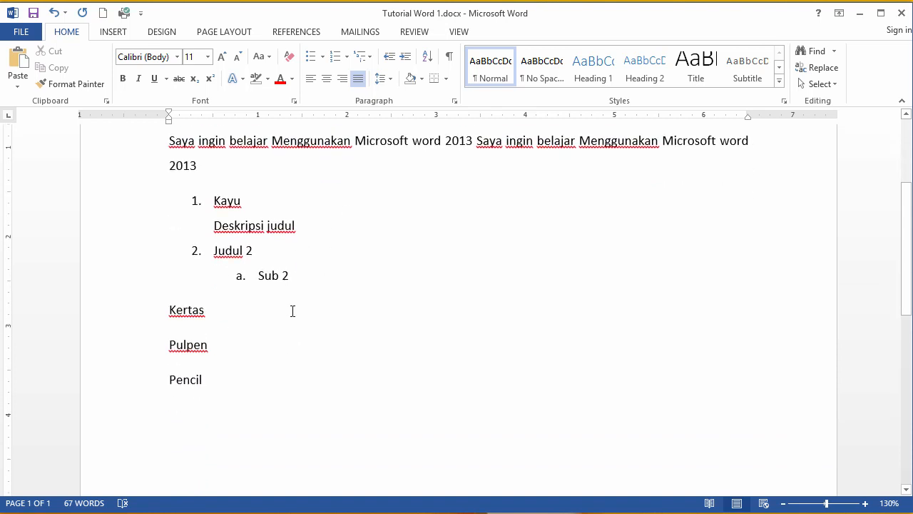
pyautogui.moveTo(250, 384)
pyautogui.mouseDown()
pyautogui.moveTo(169, 298)
pyautogui.moveTo(236, 371)
pyautogui.mouseUp()
pyautogui.click(288, 325)
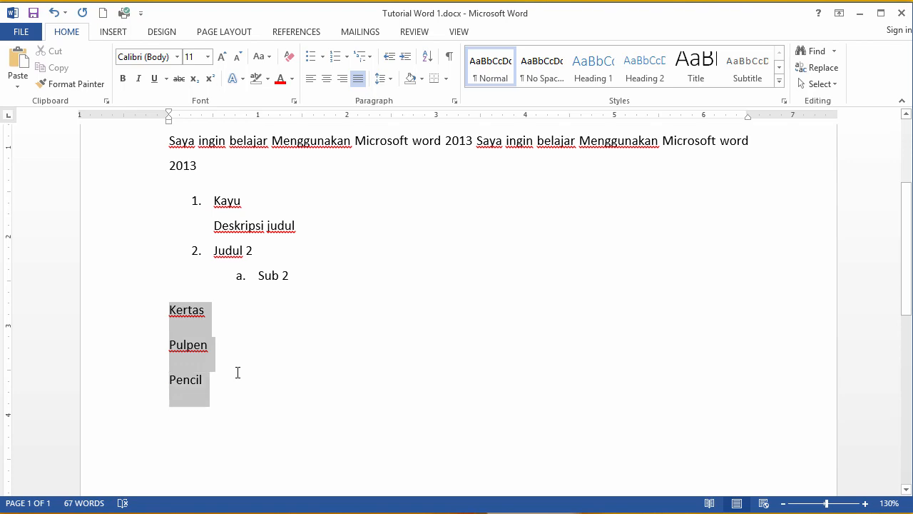
pyautogui.press('Delete')
pyautogui.press('BackSpace')
pyautogui.scroll(5, 386, 267)
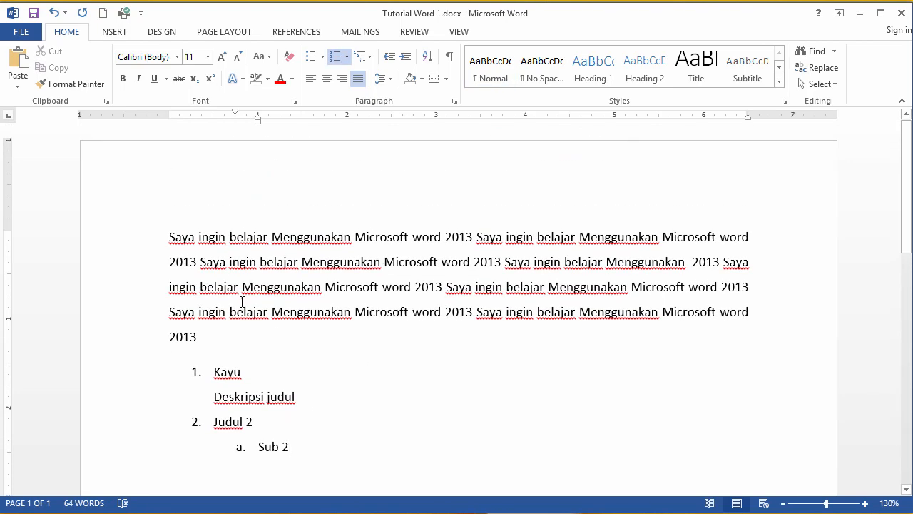
# Step: Indent the first line of the opening paragraph with a tab
pyautogui.click(170, 237)
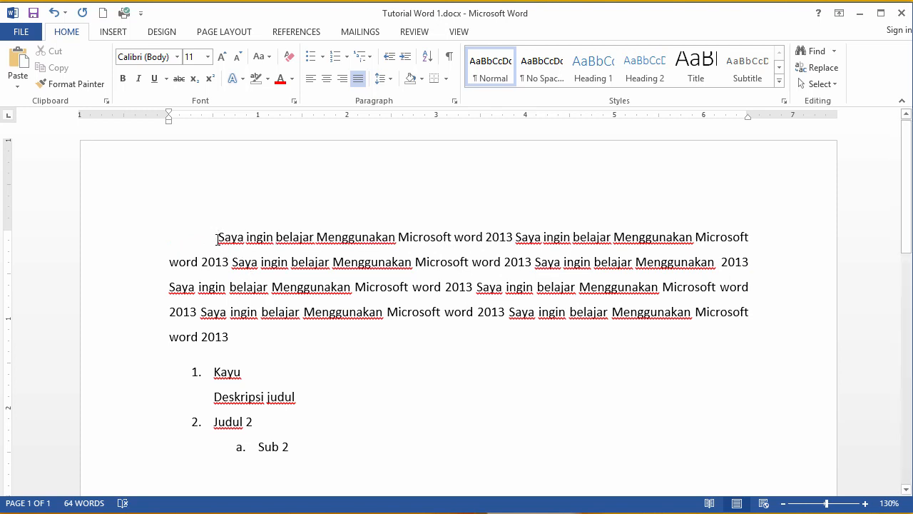
pyautogui.moveTo(216, 244); pyautogui.dragTo(168, 251)
pyautogui.press('Delete')
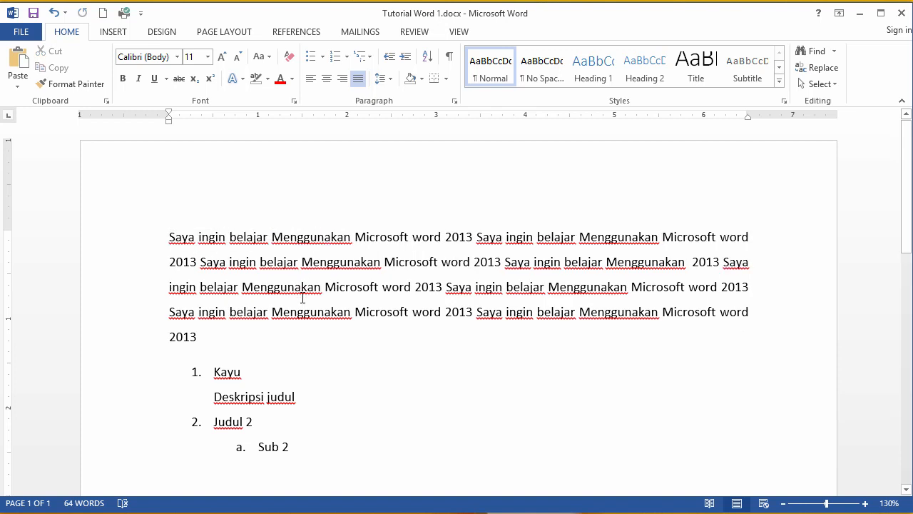
pyautogui.press('Tab')
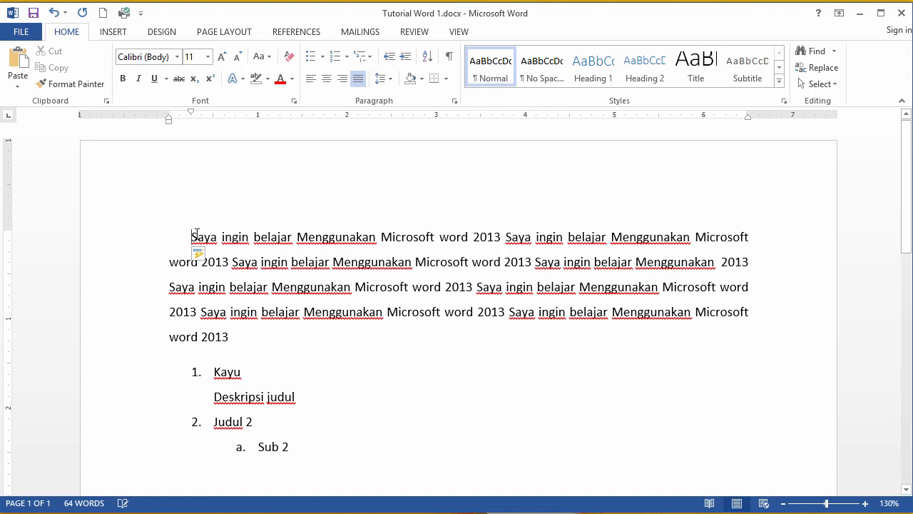
# Step: Remove the first-line tab indent from the opening paragraph
pyautogui.moveTo(196, 233); pyautogui.dragTo(218, 338)
pyautogui.click(208, 262)
pyautogui.moveTo(191, 237); pyautogui.dragTo(195, 374)
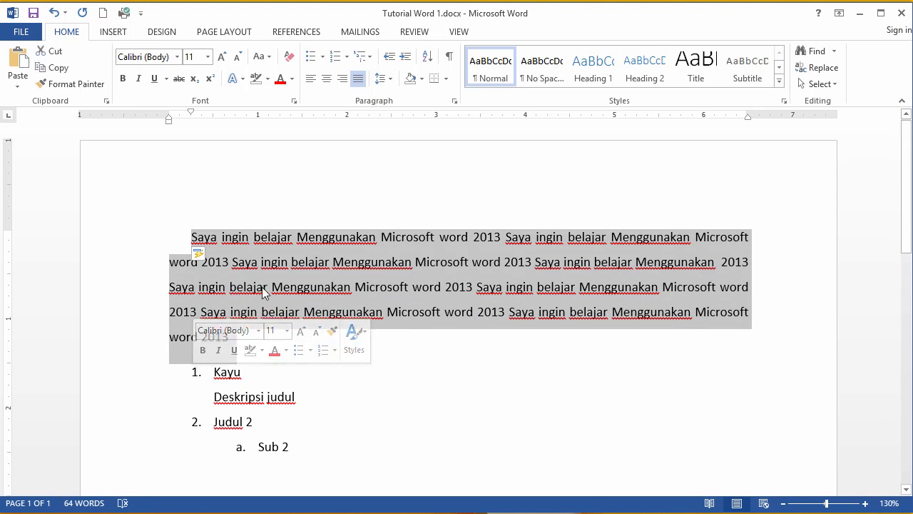
pyautogui.click(262, 286)
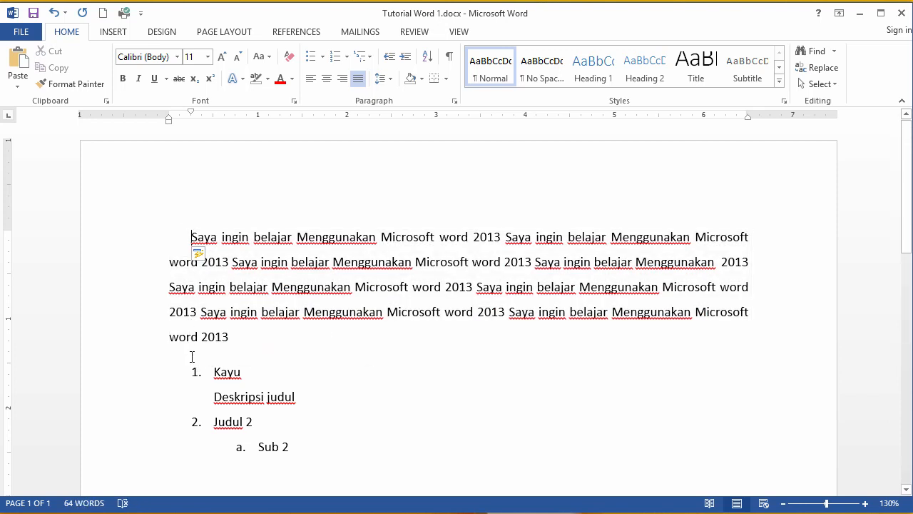
pyautogui.press('BackSpace')
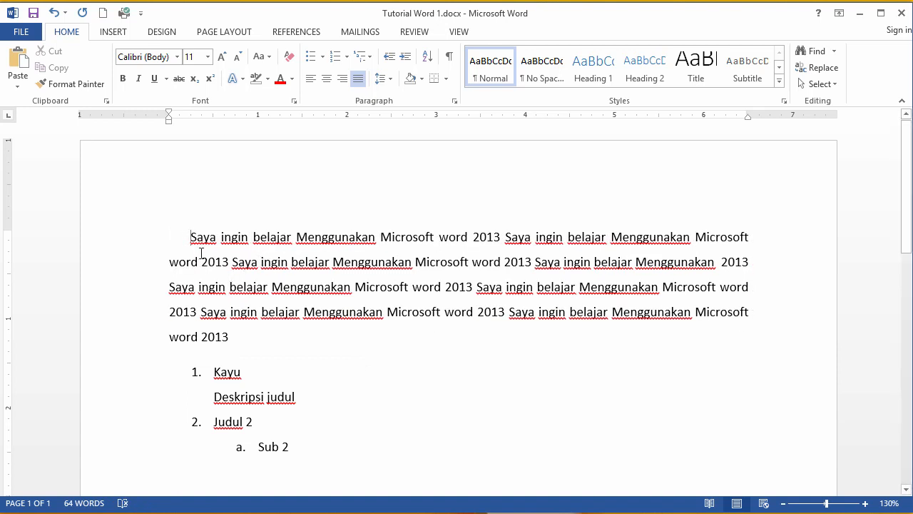
pyautogui.press('BackSpace')
pyautogui.press('BackSpace')
pyautogui.press('BackSpace')
pyautogui.press('BackSpace')
pyautogui.press('BackSpace')
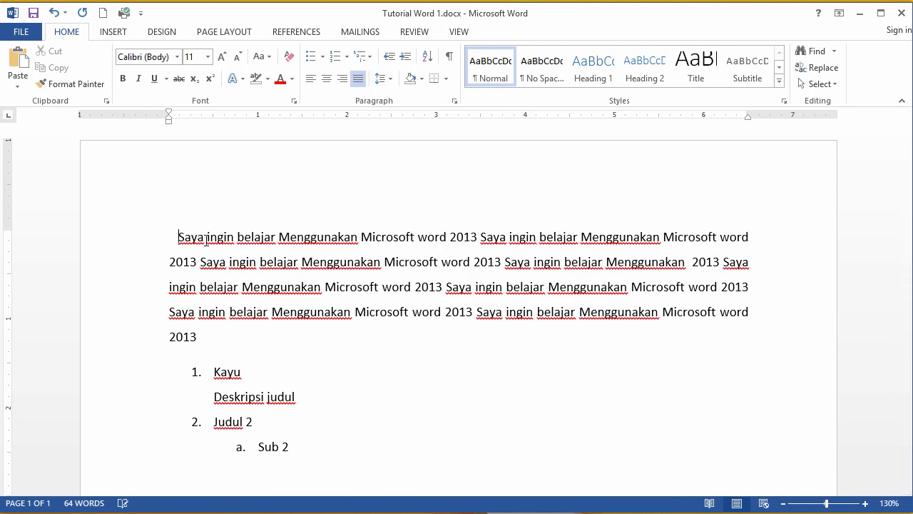
pyautogui.press('BackSpace')
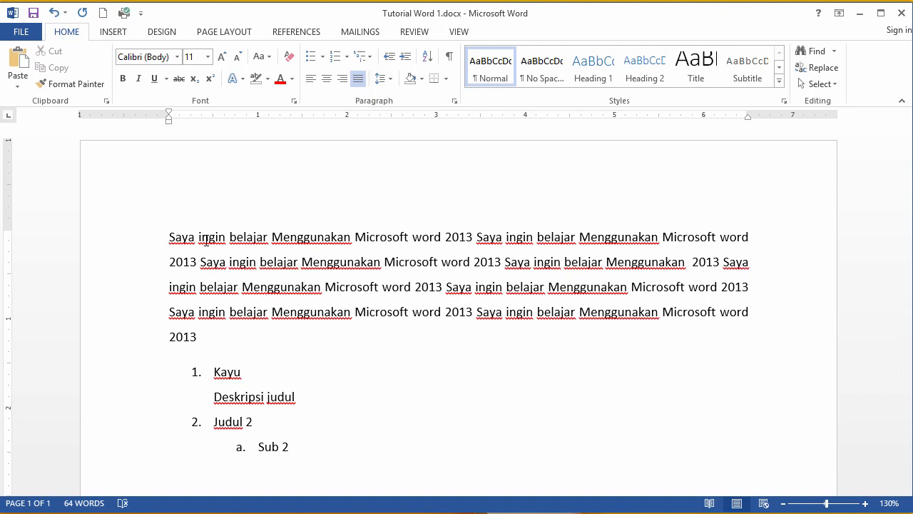
# Step: Indent the opening paragraph with tabs so the whole paragraph is indented and its first line indented further
pyautogui.press('Tab')
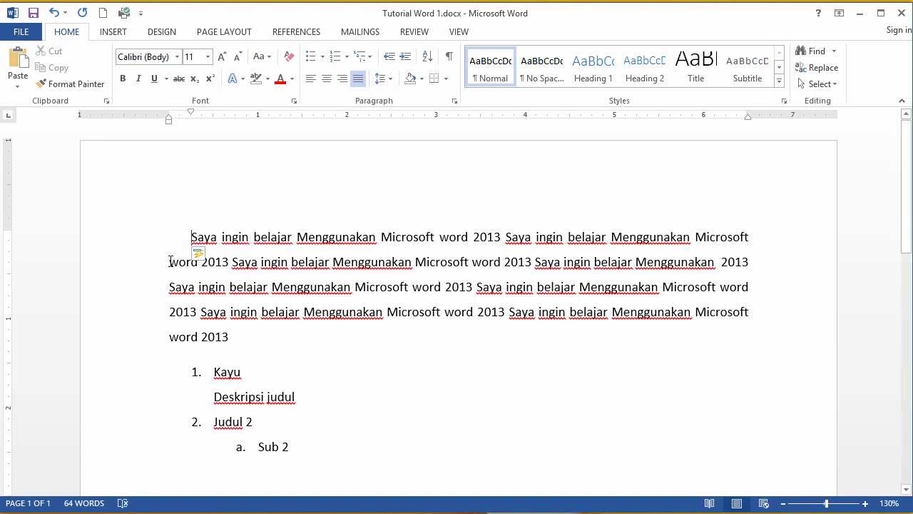
pyautogui.moveTo(169, 261); pyautogui.dragTo(228, 335)
pyautogui.click(199, 287)
pyautogui.press('Tab')
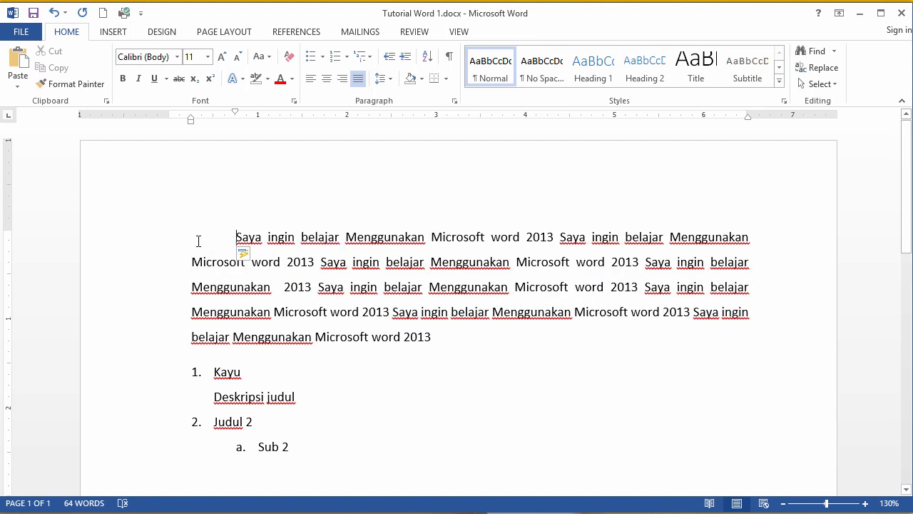
# Step: Insert a new blank line above the opening paragraph
pyautogui.moveTo(193, 262); pyautogui.dragTo(435, 348)
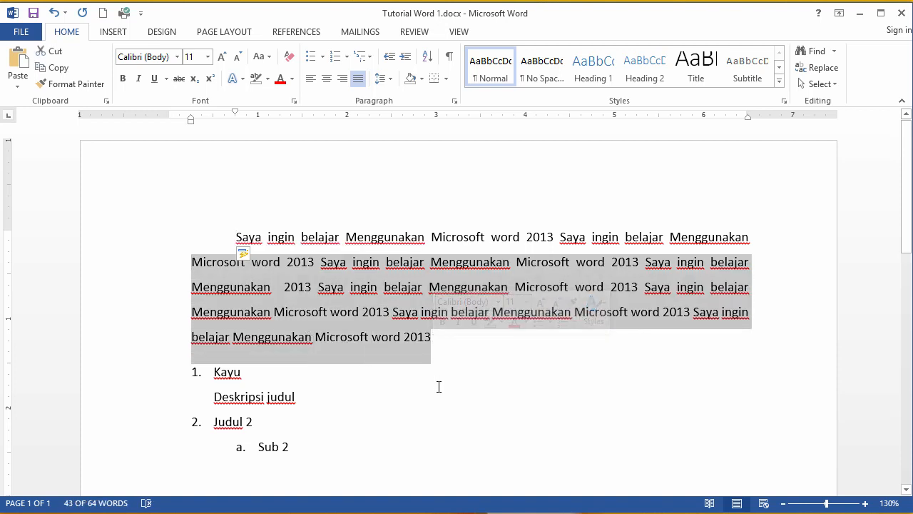
pyautogui.click(439, 386)
pyautogui.click(440, 304)
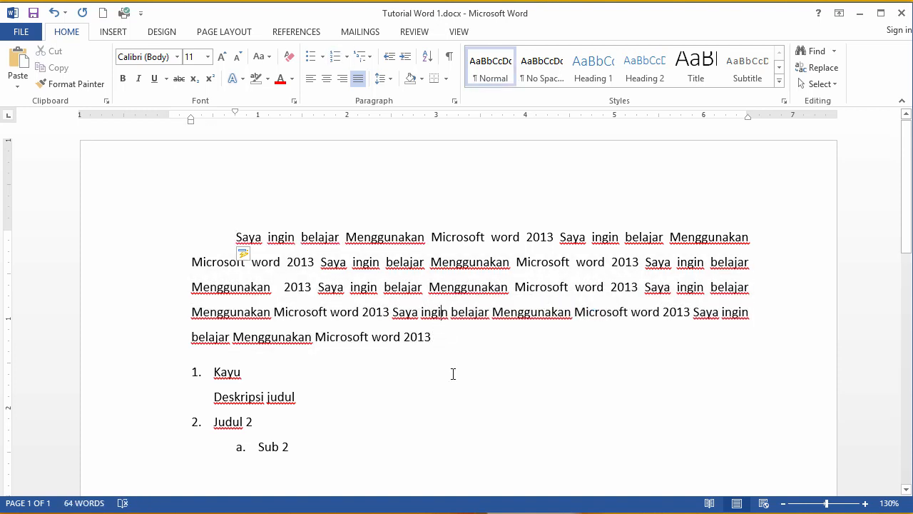
pyautogui.click(438, 340)
pyautogui.click(225, 238)
pyautogui.click(143, 227)
pyautogui.click(235, 233)
pyautogui.press('Return')
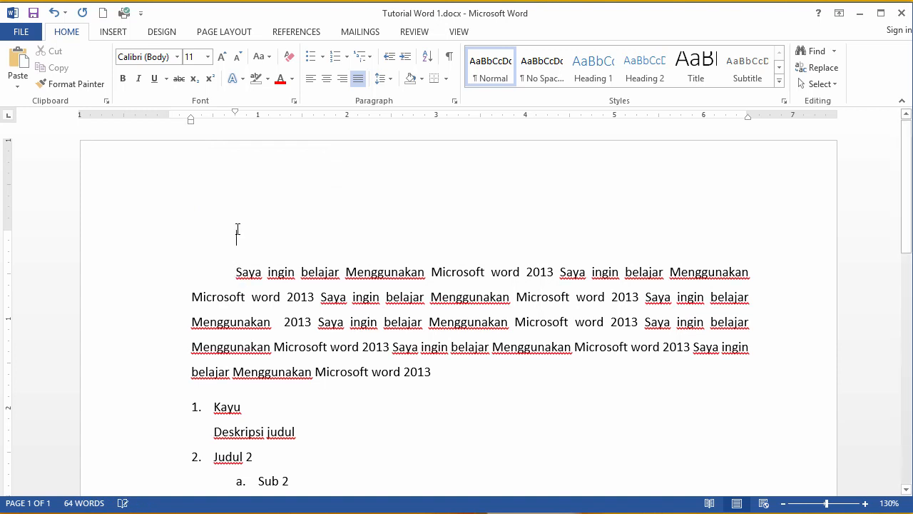
# Step: Start a numbered list on the blank line with the item Judul Utama
pyautogui.press('BackSpace')
pyautogui.press('BackSpace')
pyautogui.write('1. ')
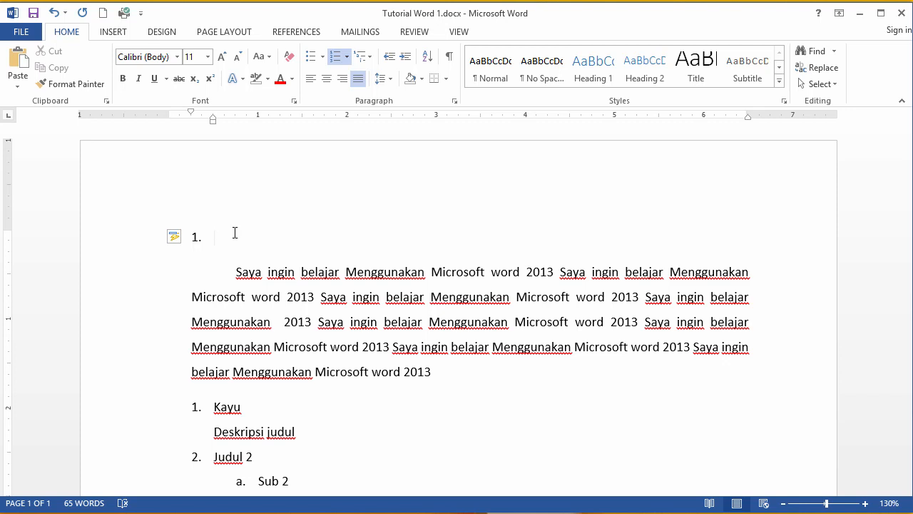
pyautogui.write('Judul Utama')
pyautogui.scroll(-3, 393, 150)
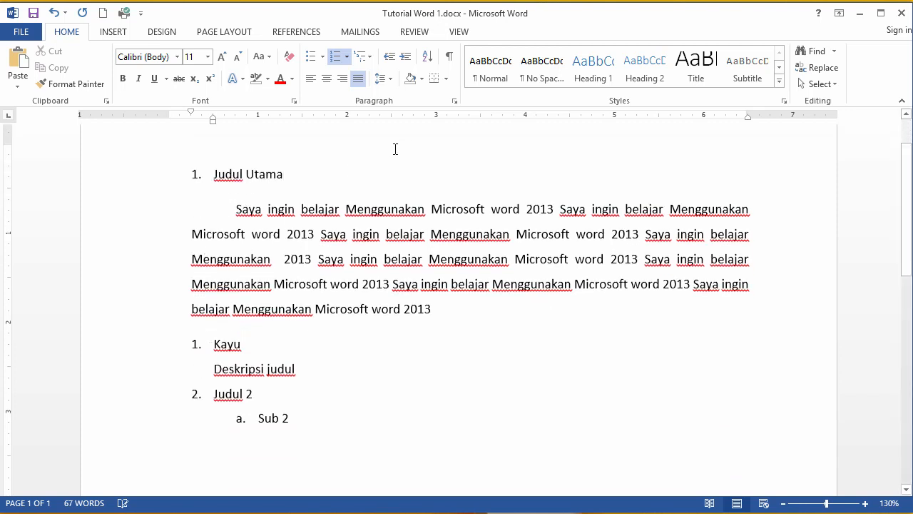
# Step: Indent the Kayu to Sub 2 list one level and undo the indent
pyautogui.click(244, 187)
pyautogui.moveTo(333, 212); pyautogui.dragTo(421, 274)
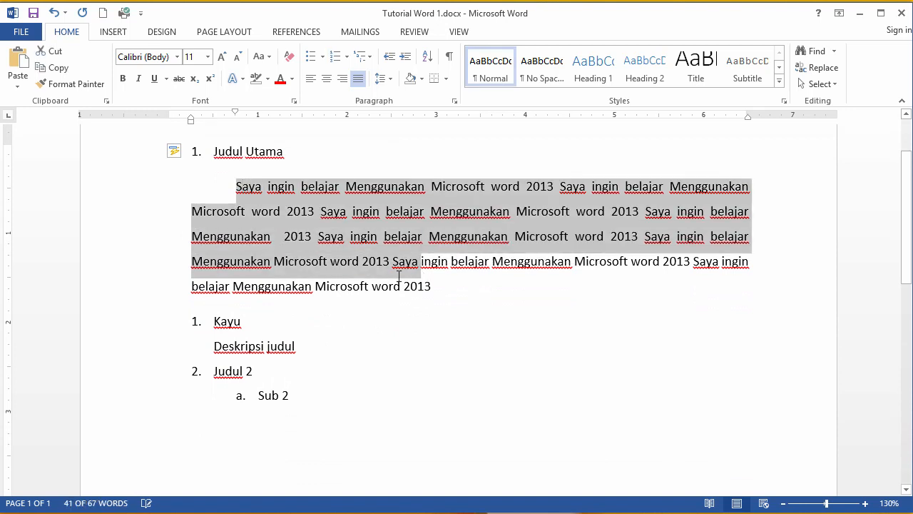
pyautogui.click(421, 271)
pyautogui.moveTo(212, 321); pyautogui.dragTo(299, 395)
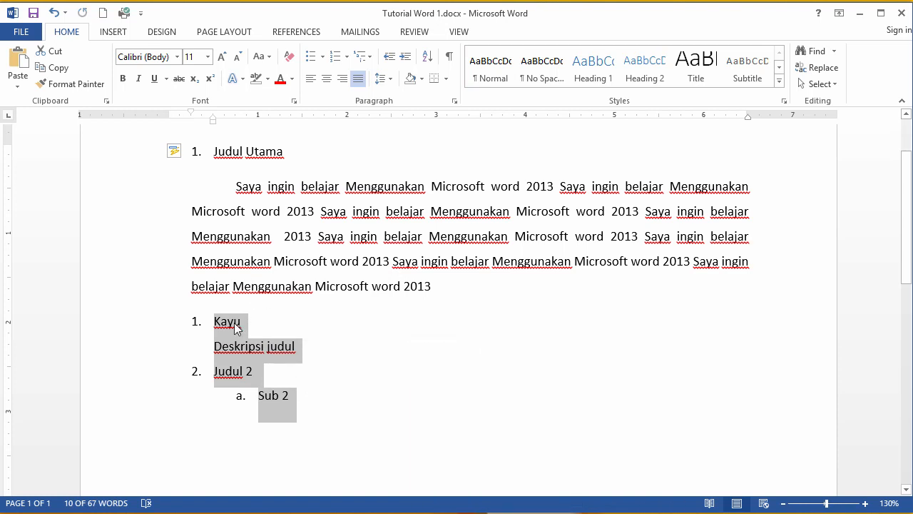
pyautogui.press('Tab')
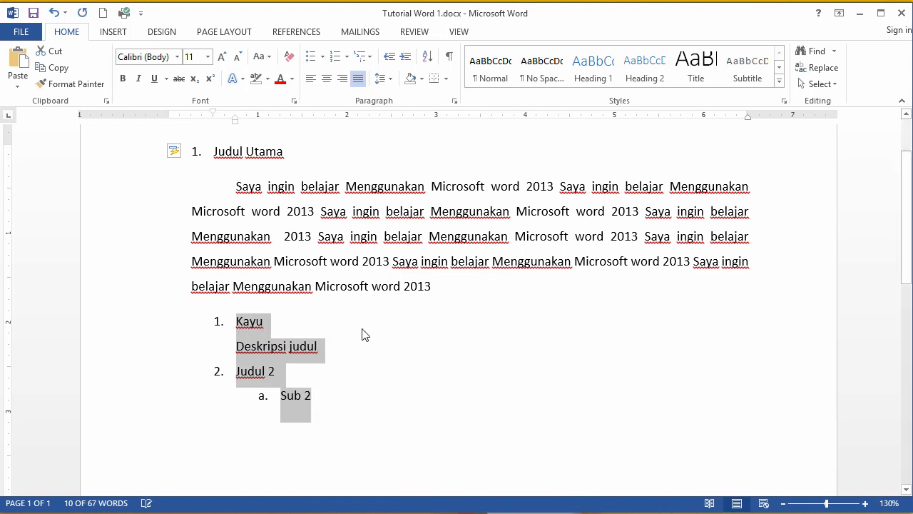
pyautogui.hotkey('ctrl', 'z')
pyautogui.click(222, 324)
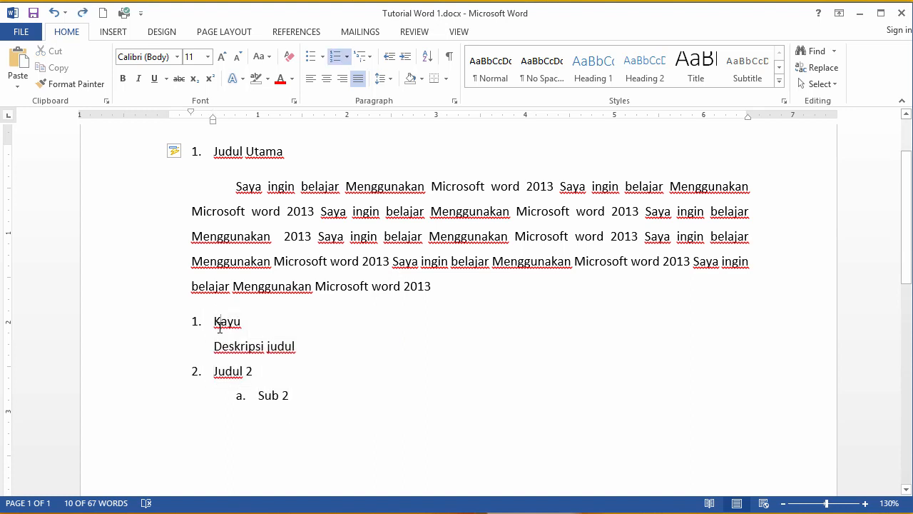
# Step: Indent the whole Kayu to Sub 2 list one level to line up with the paragraph
pyautogui.moveTo(216, 321); pyautogui.dragTo(271, 371)
pyautogui.moveTo(286, 389); pyautogui.dragTo(291, 392)
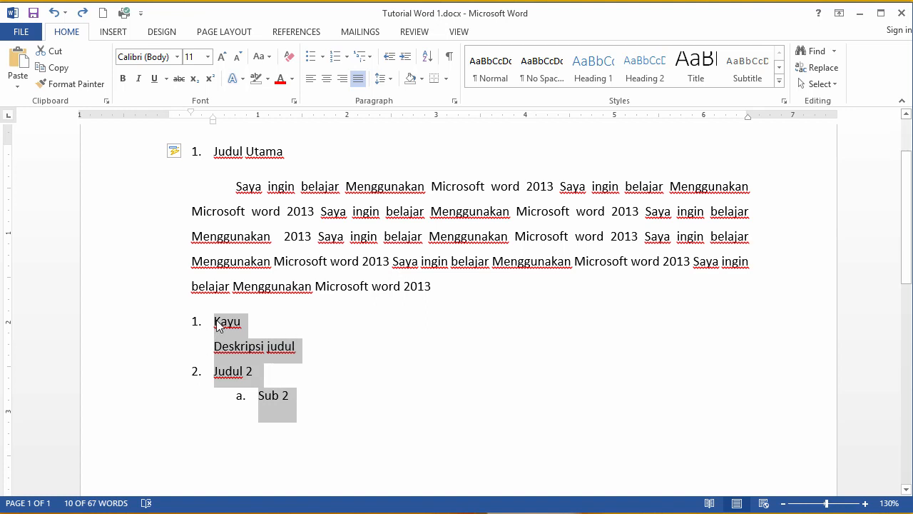
pyautogui.click(215, 322)
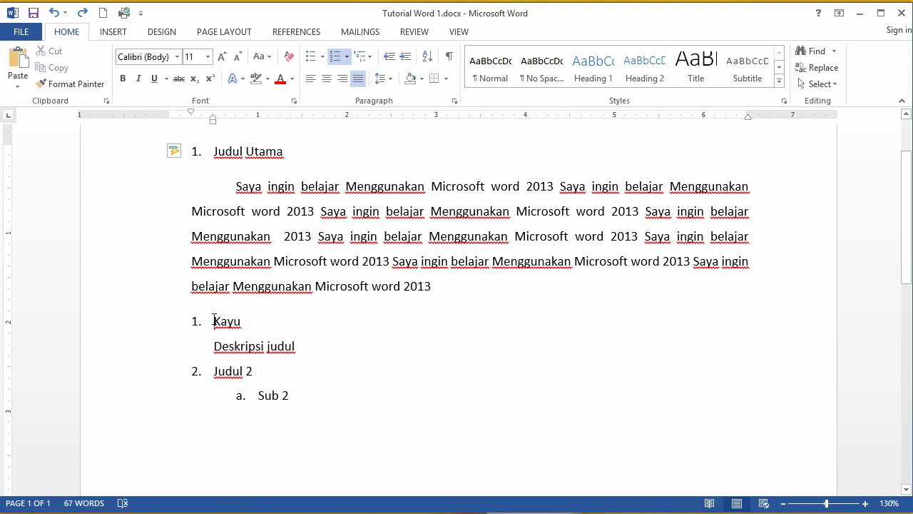
pyautogui.press('BackSpace')
pyautogui.press('BackSpace')
pyautogui.press('BackSpace')
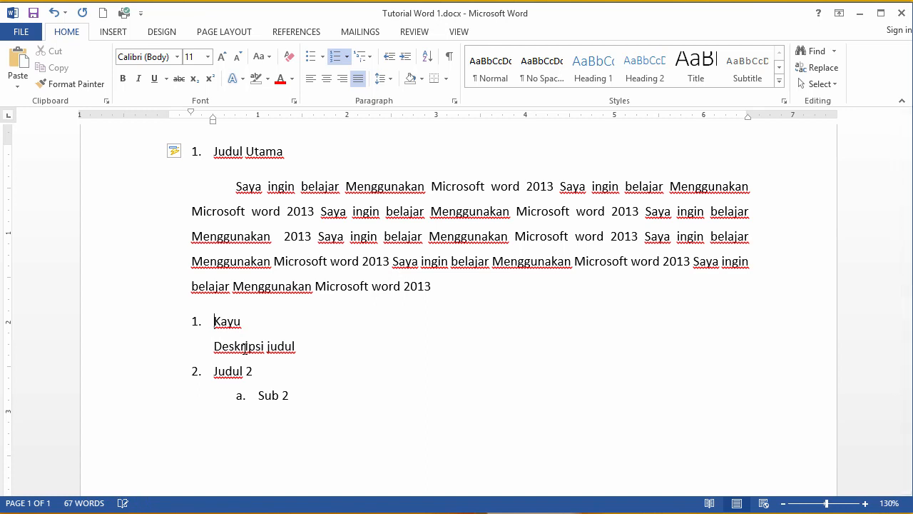
pyautogui.moveTo(215, 321); pyautogui.dragTo(291, 394)
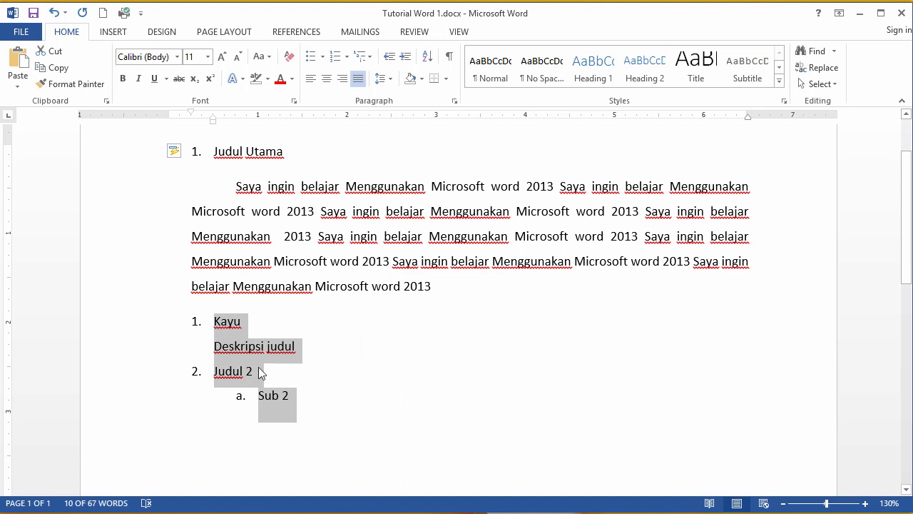
pyautogui.press('Tab')
# Step: Select the paragraph and the list in turn to compare their indent markers on the ruler
pyautogui.click(244, 325)
pyautogui.moveTo(236, 325); pyautogui.dragTo(314, 396)
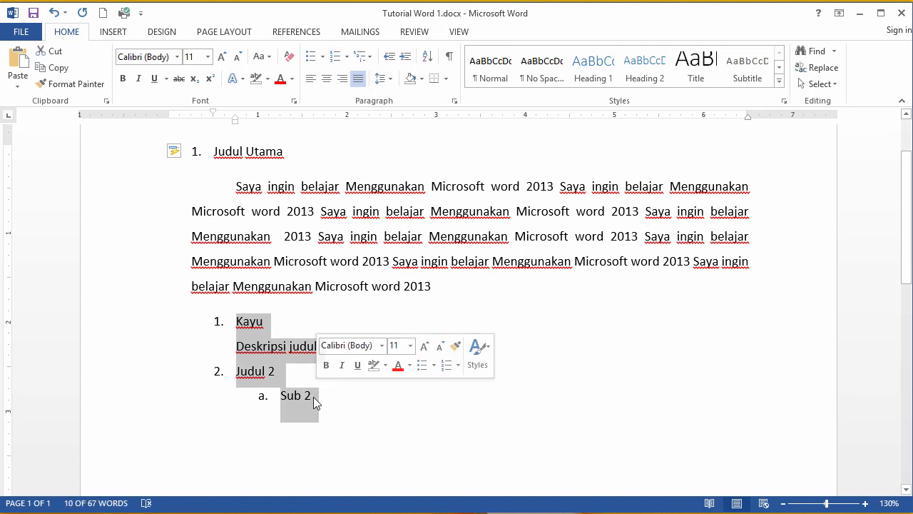
pyautogui.moveTo(240, 182); pyautogui.dragTo(247, 369)
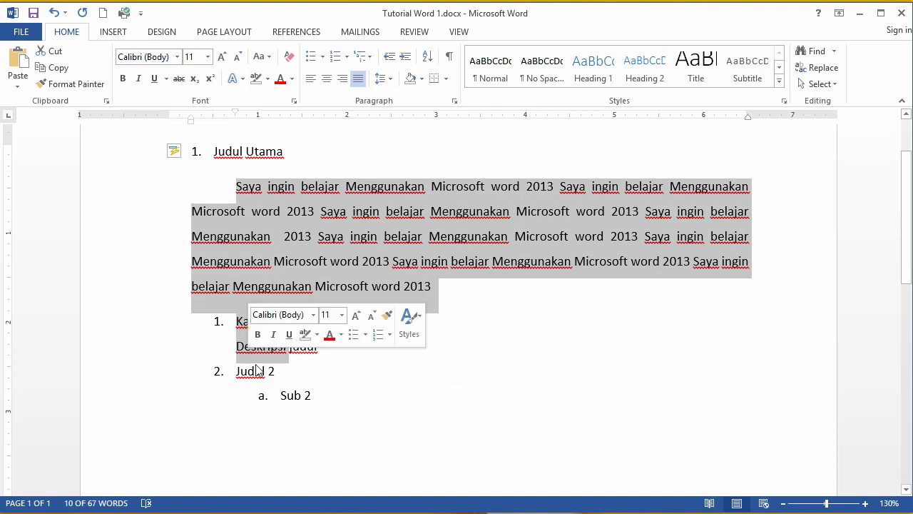
pyautogui.moveTo(318, 401); pyautogui.dragTo(299, 342)
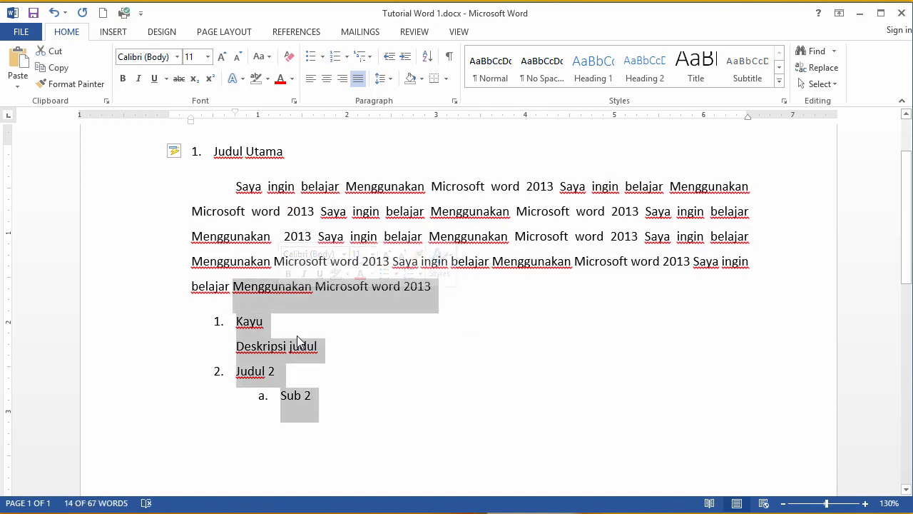
pyautogui.click(343, 388)
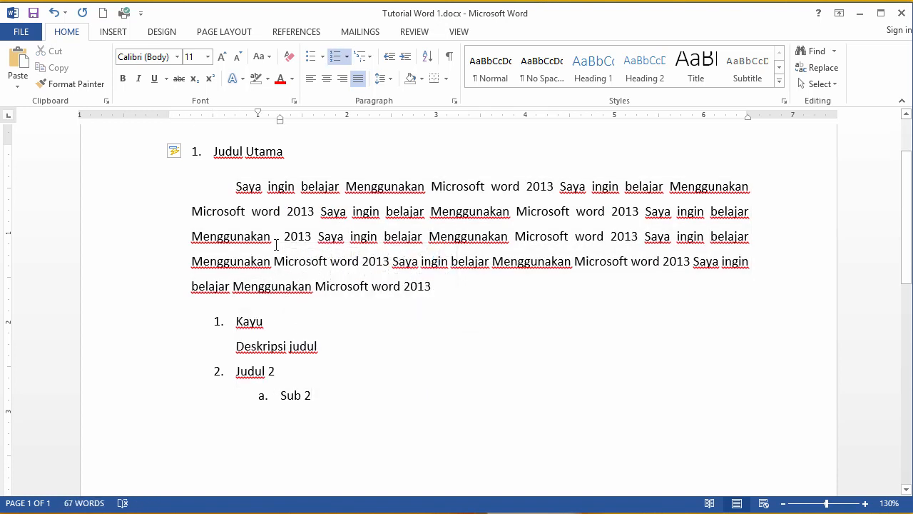
pyautogui.moveTo(237, 187); pyautogui.dragTo(326, 310)
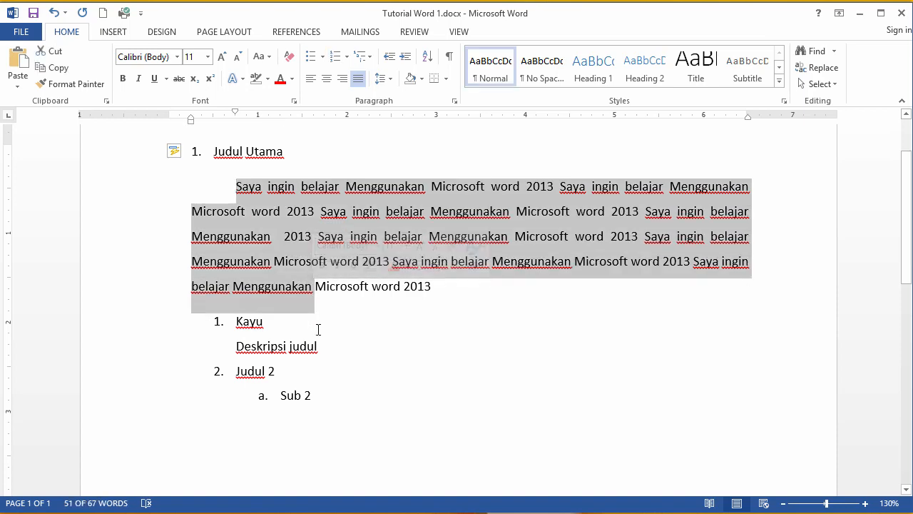
pyautogui.click(318, 330)
pyautogui.moveTo(253, 196); pyautogui.dragTo(299, 270)
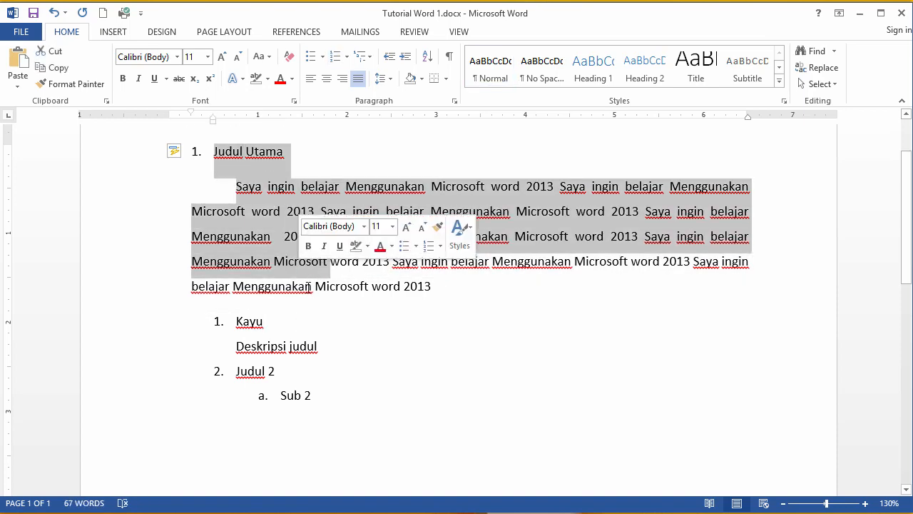
pyautogui.click(312, 287)
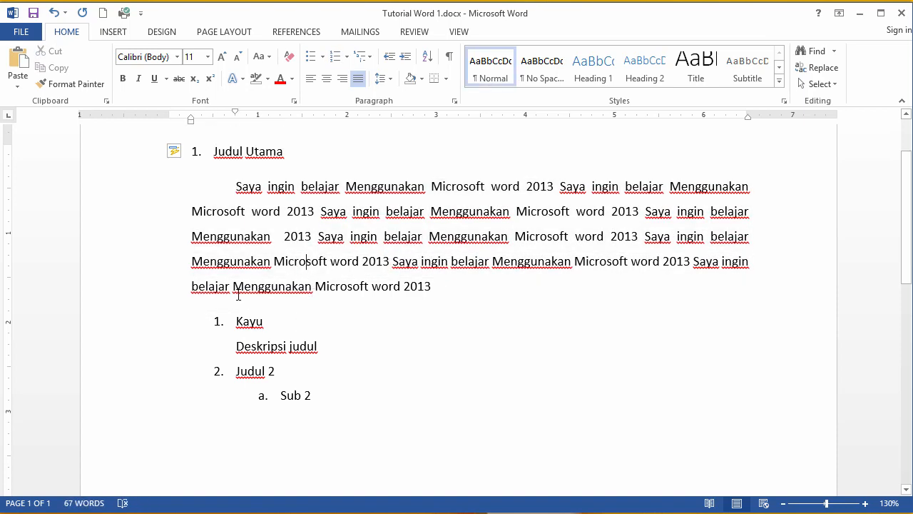
# Step: Scroll through the document checking how the heading, paragraph and list are indented
pyautogui.scroll(2, 221, 244)
pyautogui.click(216, 237)
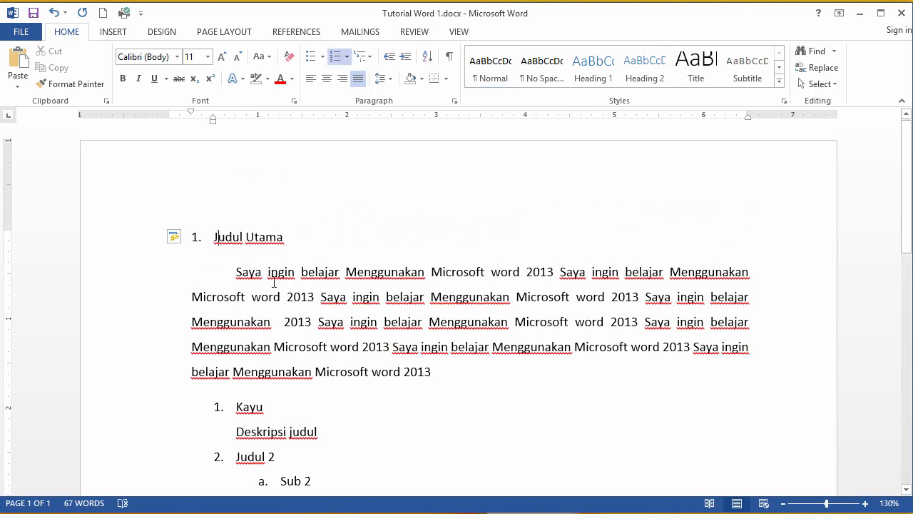
pyautogui.scroll(-3, 285, 271)
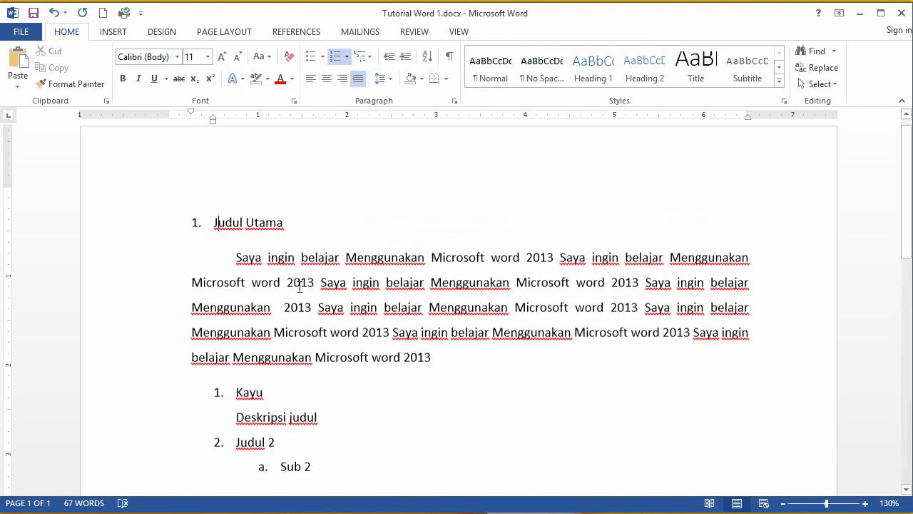
pyautogui.click(323, 348)
pyautogui.moveTo(321, 329); pyautogui.dragTo(311, 286)
pyautogui.click(289, 202)
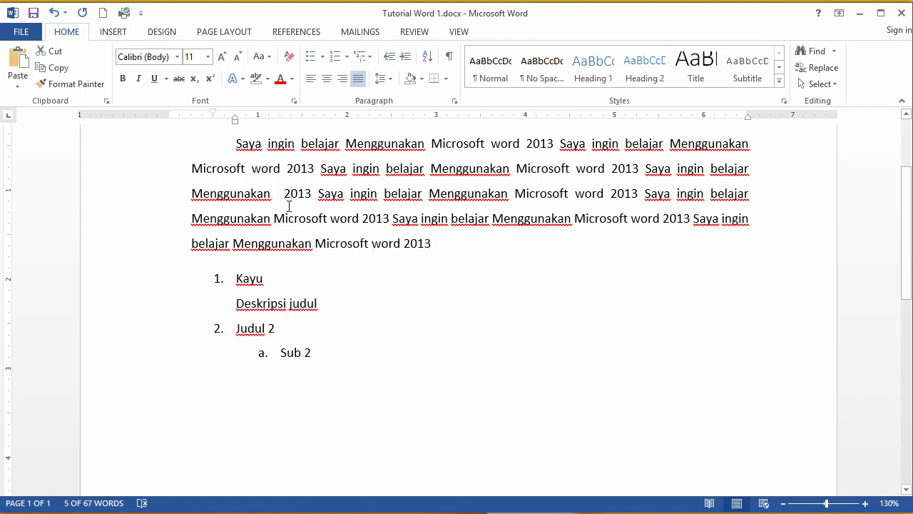
pyautogui.click(254, 146)
pyautogui.scroll(3, 331, 269)
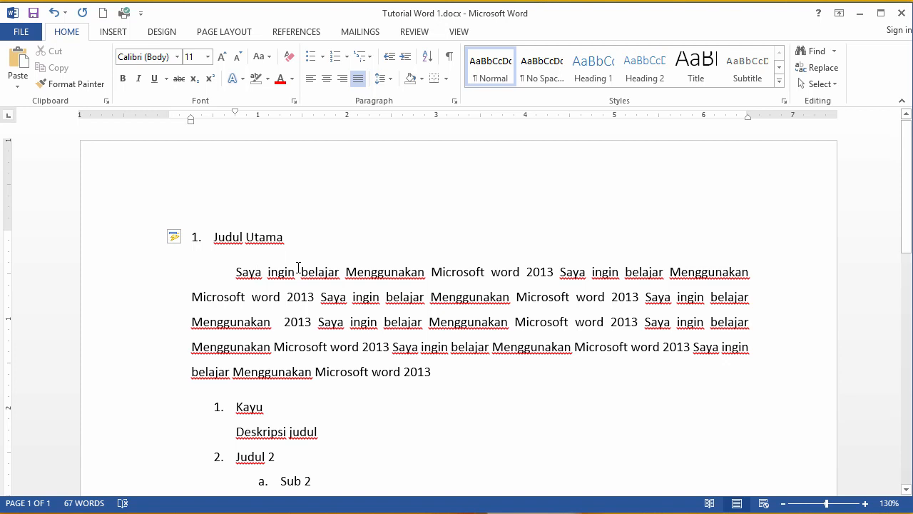
pyautogui.moveTo(238, 271); pyautogui.dragTo(435, 371)
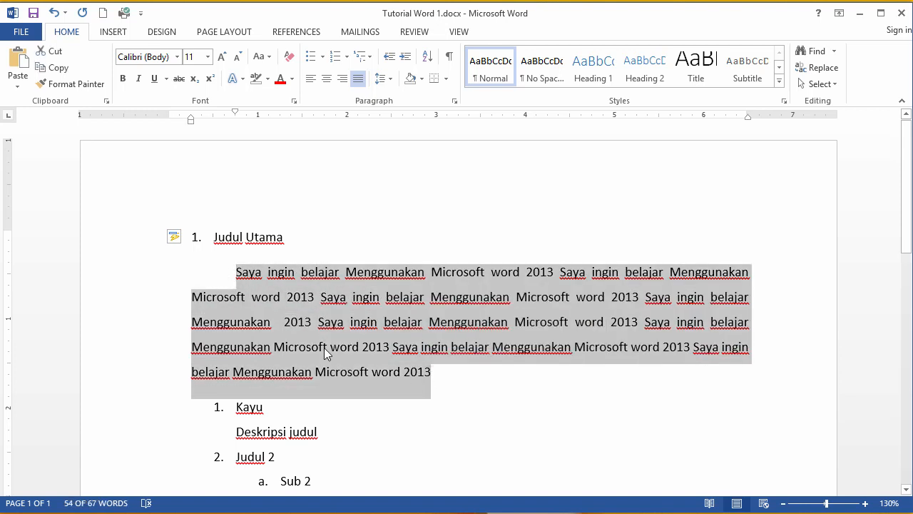
pyautogui.click(326, 347)
pyautogui.scroll(-2, 324, 348)
pyautogui.scroll(-1, 324, 348)
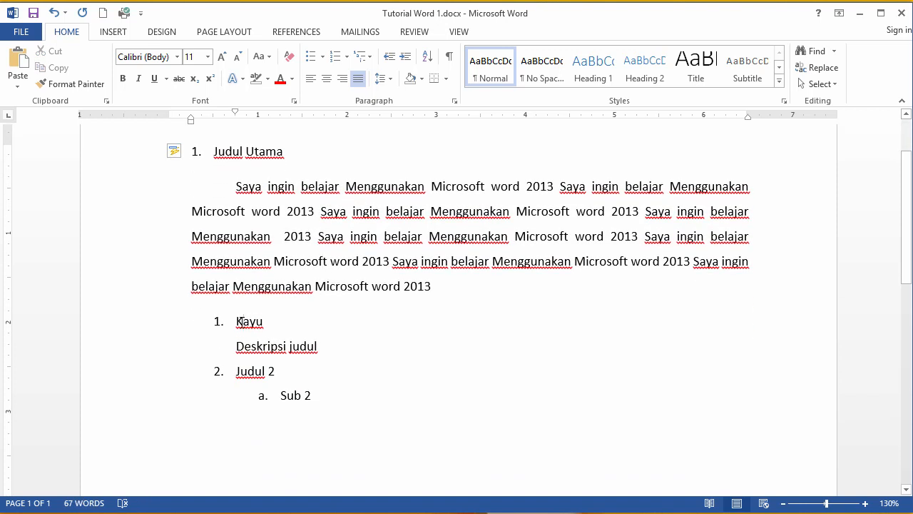
pyautogui.moveTo(241, 322); pyautogui.dragTo(283, 348)
pyautogui.click(301, 395)
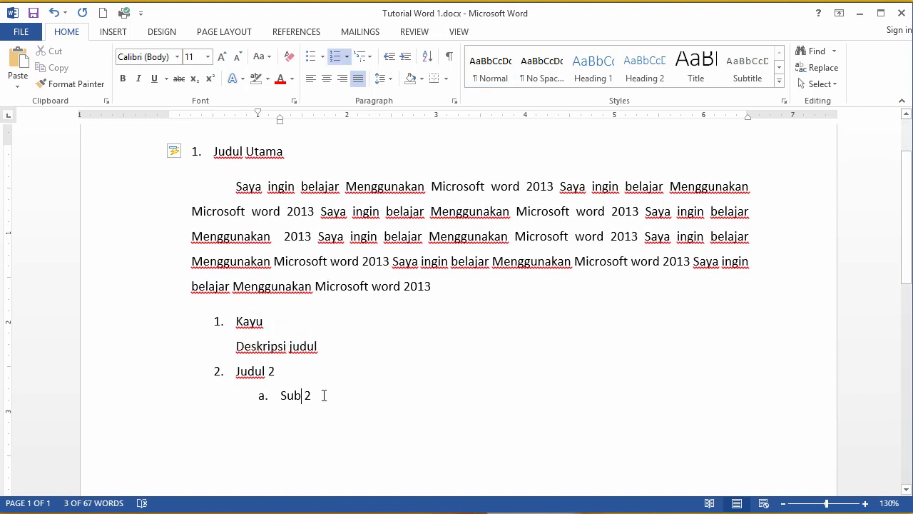
pyautogui.click(236, 188)
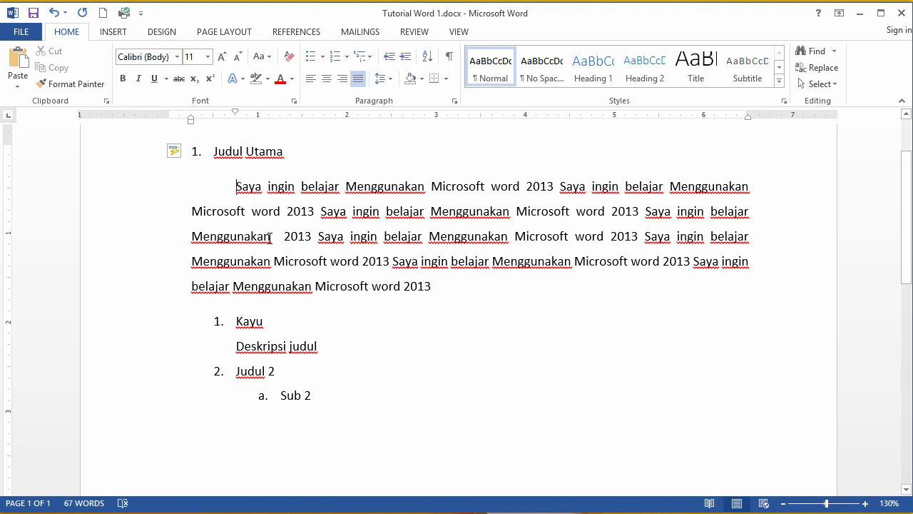
# Step: Delete the body paragraph's first-line indent so its first line starts at the left margin
pyautogui.press('BackSpace')
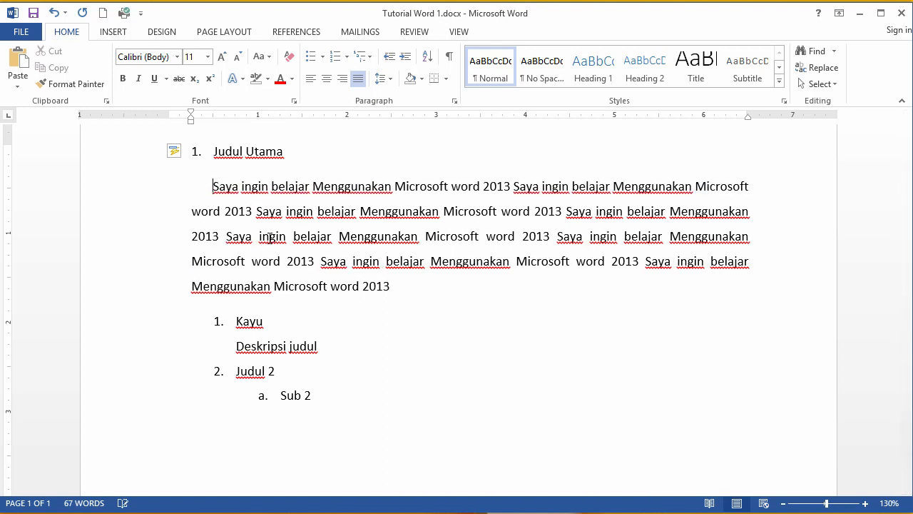
pyautogui.click(225, 190)
pyautogui.press('BackSpace')
pyautogui.press('BackSpace')
pyautogui.press('BackSpace')
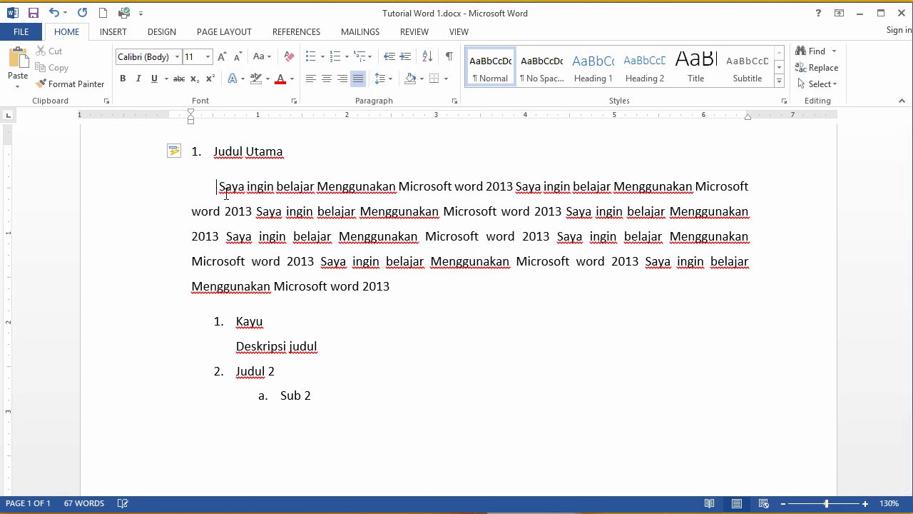
pyautogui.press('BackSpace')
pyautogui.press('BackSpace')
pyautogui.press('BackSpace')
pyautogui.press('BackSpace')
pyautogui.press('BackSpace')
pyautogui.press('BackSpace')
pyautogui.press('BackSpace')
pyautogui.press('BackSpace')
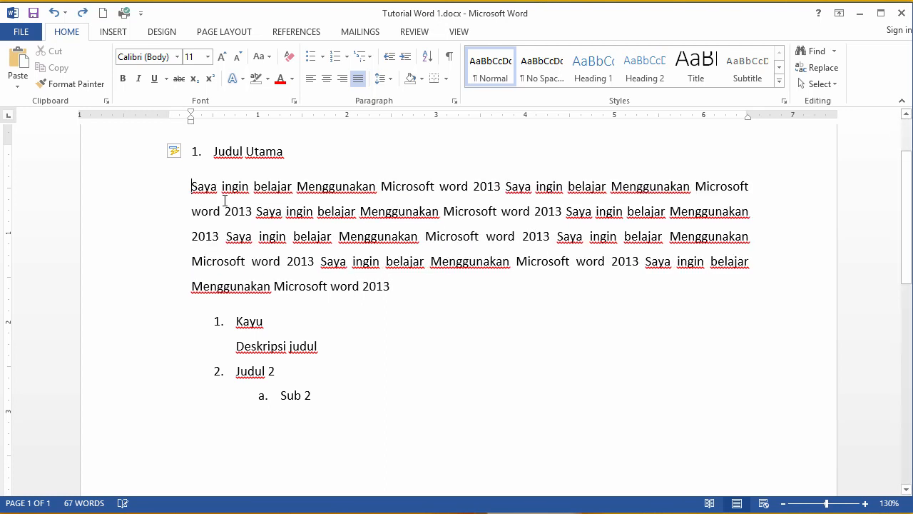
# Step: Indent the body paragraph twice with tab stops, then undo those indent changes
pyautogui.press('Tab')
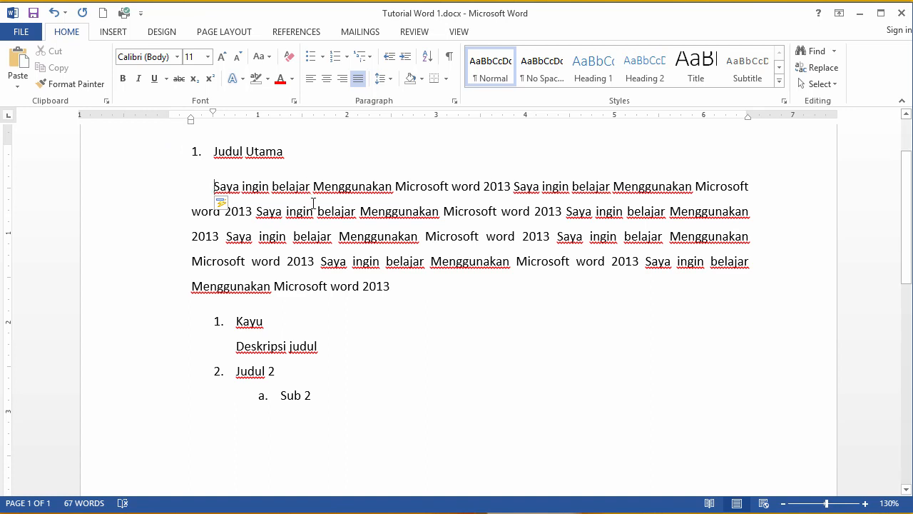
pyautogui.press('Tab')
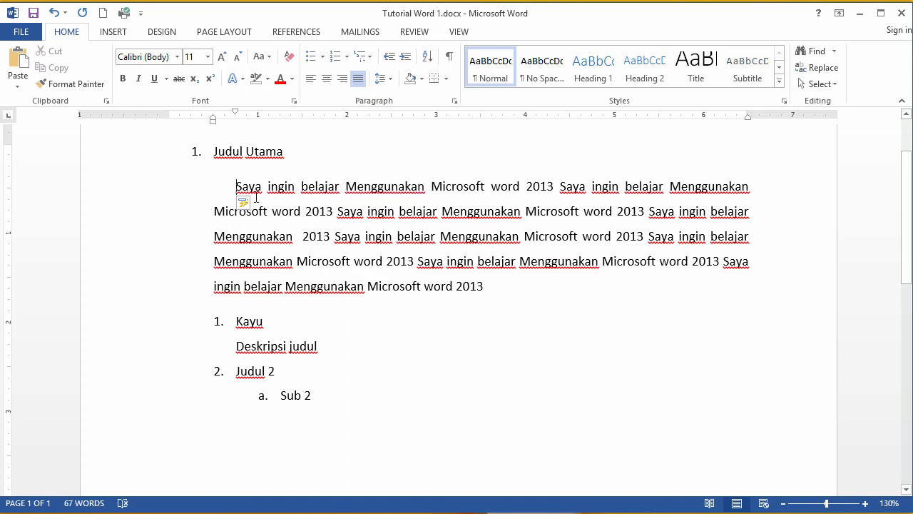
pyautogui.moveTo(236, 187); pyautogui.dragTo(489, 285)
pyautogui.hotkey('ctrl', 'z')
pyautogui.hotkey('ctrl', 'z')
pyautogui.hotkey('ctrl', 'z')
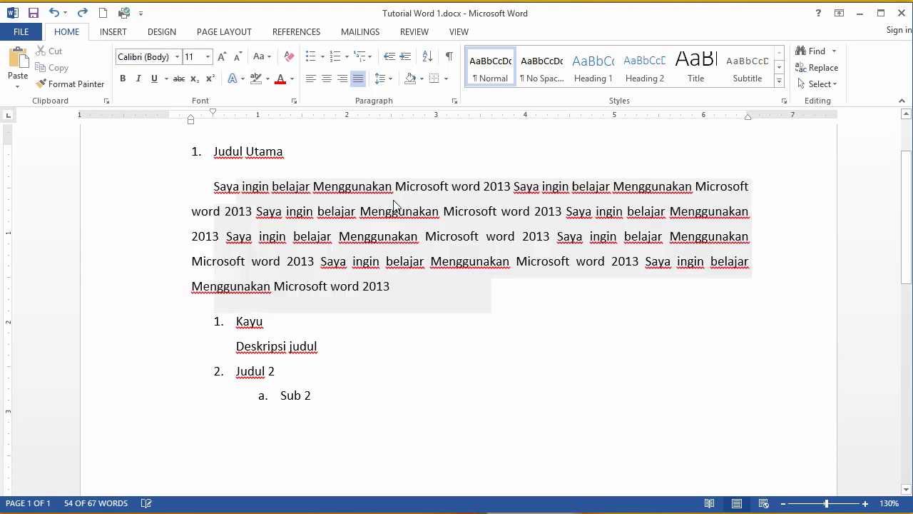
pyautogui.click(316, 195)
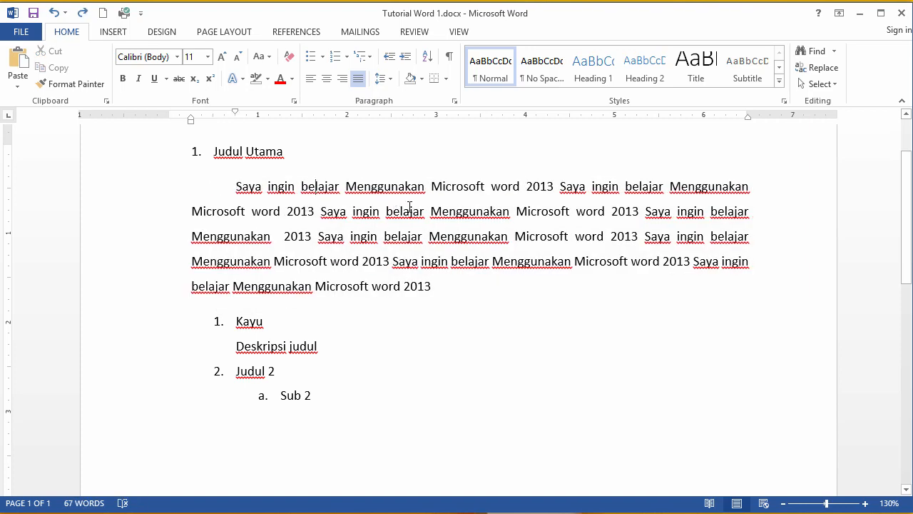
# Step: Select different lines of the body paragraph to inspect its indent markers on the ruler
pyautogui.scroll(-3, 455, 209)
pyautogui.scroll(5, 454, 217)
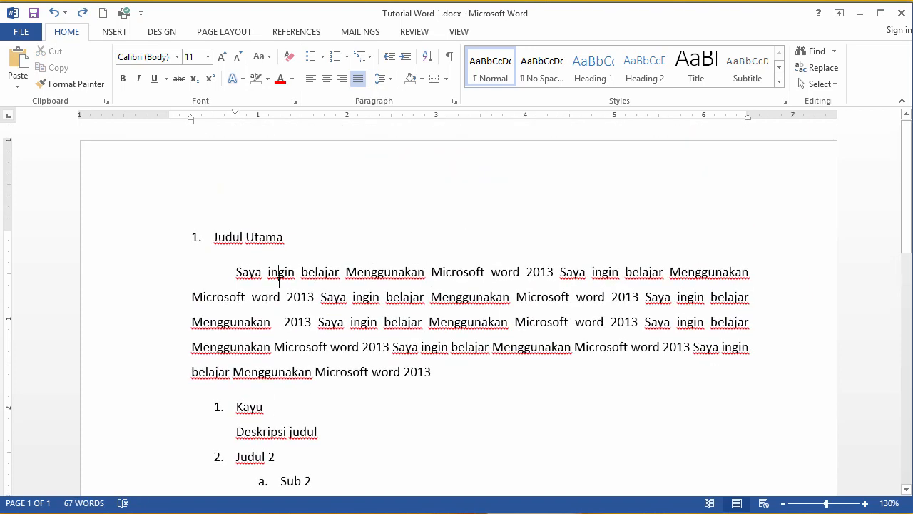
pyautogui.moveTo(225, 276); pyautogui.dragTo(379, 298)
pyautogui.click(440, 370)
pyautogui.moveTo(236, 272); pyautogui.dragTo(350, 304)
pyautogui.click(435, 356)
pyautogui.moveTo(256, 279); pyautogui.dragTo(285, 298)
pyautogui.click(359, 325)
pyautogui.moveTo(243, 269); pyautogui.dragTo(316, 297)
pyautogui.click(428, 345)
pyautogui.moveTo(237, 272); pyautogui.dragTo(431, 370)
pyautogui.click(338, 323)
pyautogui.click(341, 335)
pyautogui.moveTo(296, 296); pyautogui.dragTo(314, 316)
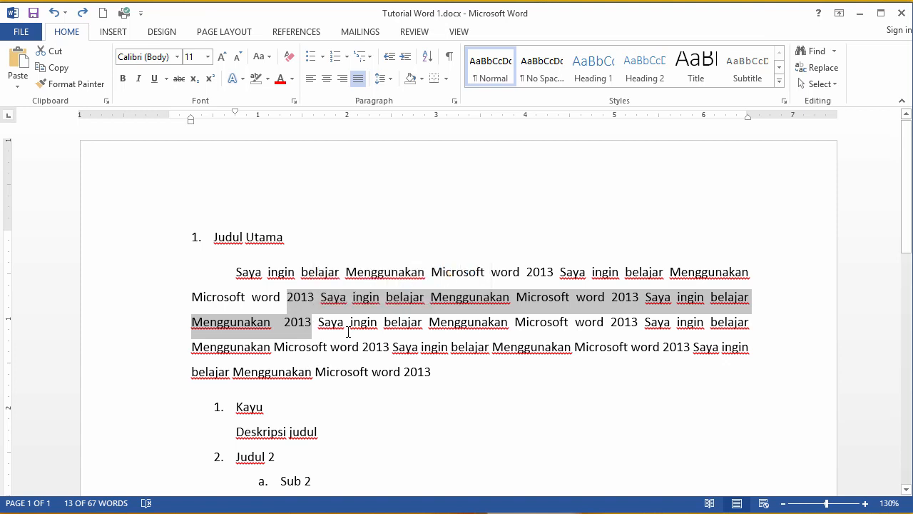
# Step: Select the heading with the paragraph, then the paragraph alone, to compare their indentation
pyautogui.click(408, 354)
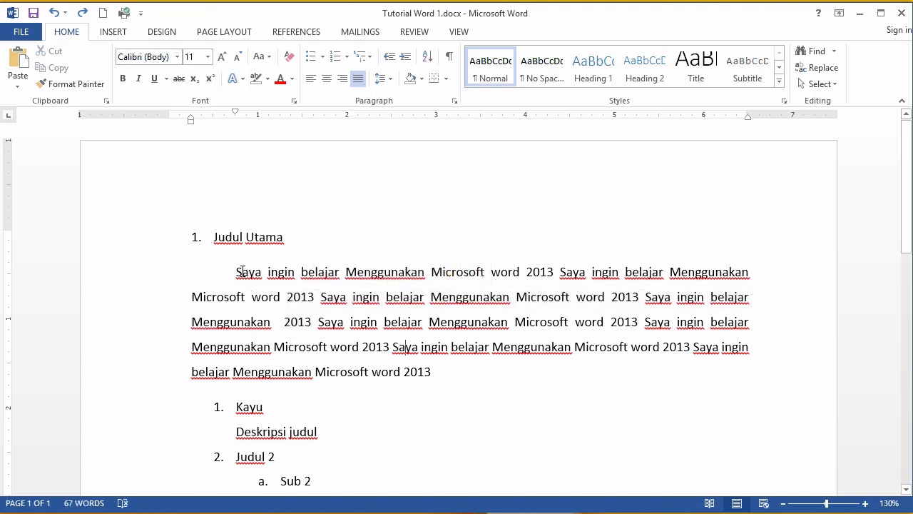
pyautogui.moveTo(212, 238); pyautogui.dragTo(314, 346)
pyautogui.click(407, 351)
pyautogui.moveTo(239, 272); pyautogui.dragTo(383, 347)
pyautogui.click(442, 372)
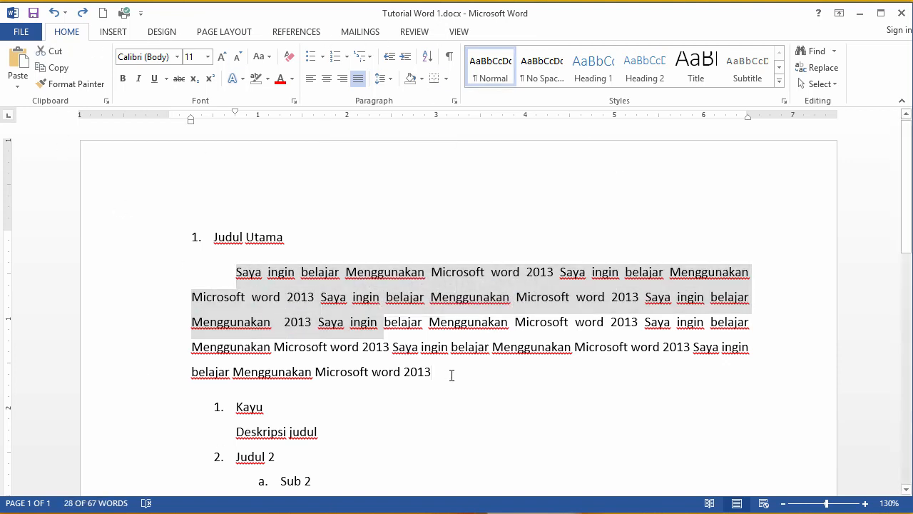
pyautogui.moveTo(433, 372); pyautogui.dragTo(393, 359)
pyautogui.click(289, 299)
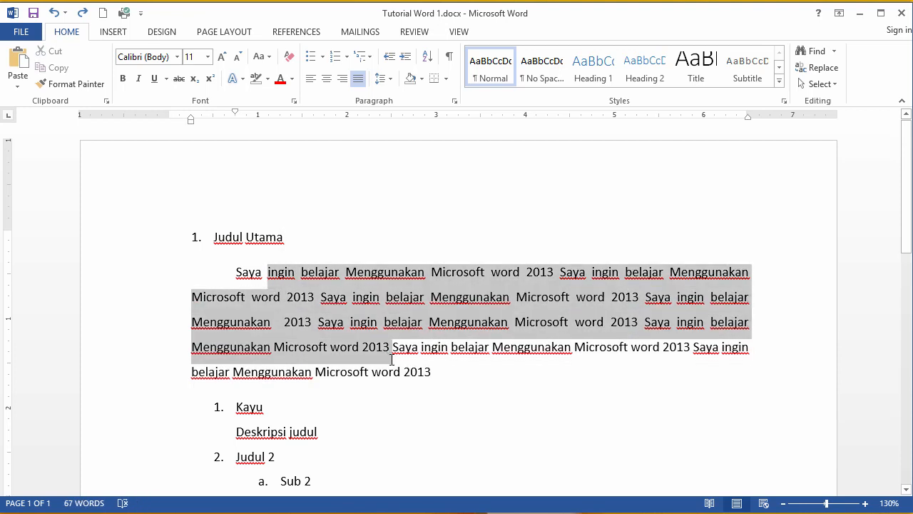
pyautogui.click(403, 383)
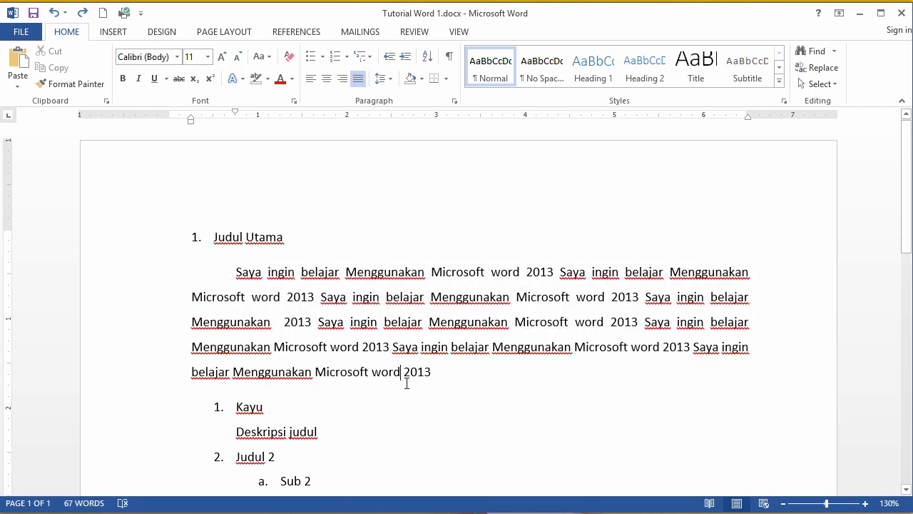
pyautogui.scroll(-3, 403, 371)
pyautogui.scroll(3, 286, 328)
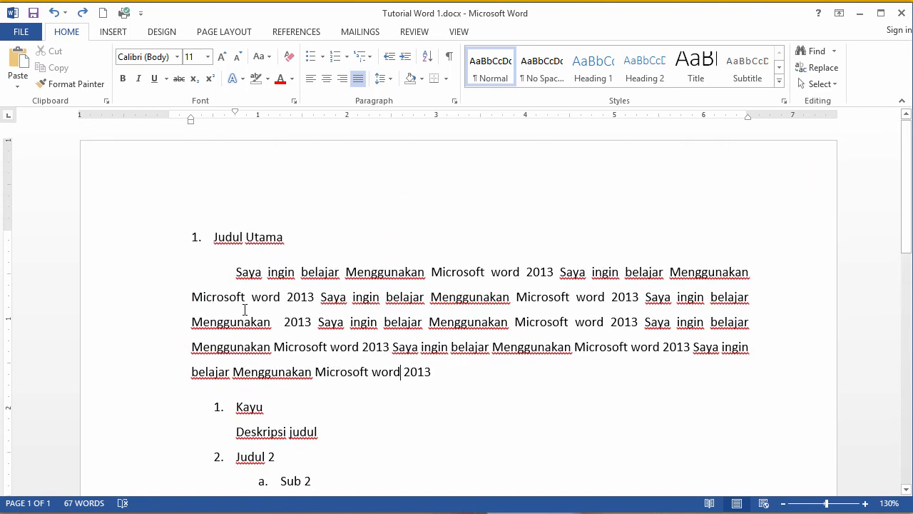